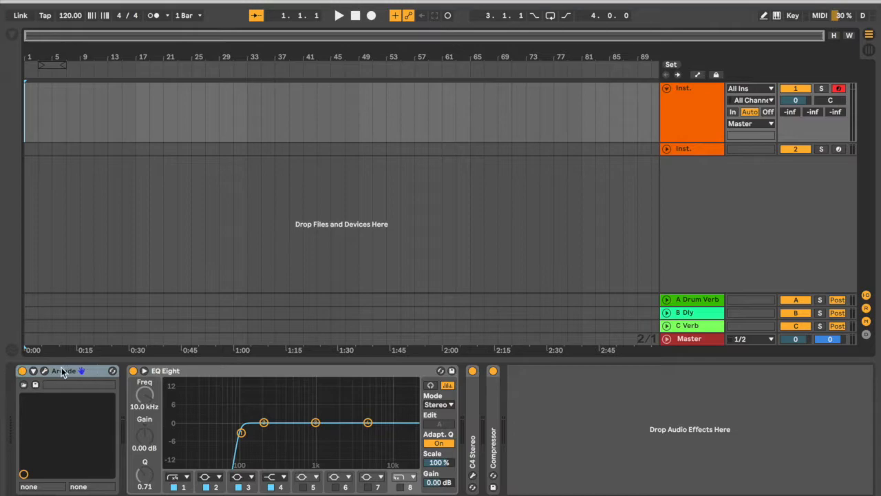
Open the Arcade plug-in window from the first instrument track's device chain and position it over the arrangement
click(46, 371)
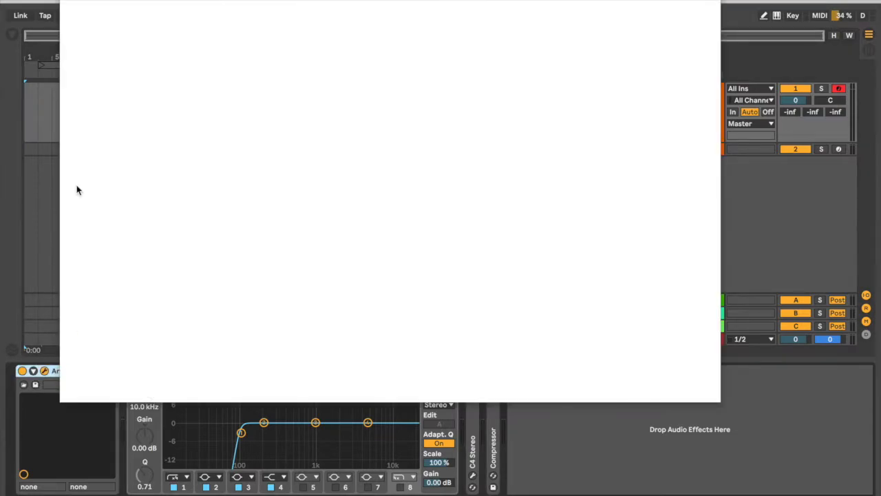
drag(193, 2, 253, 14)
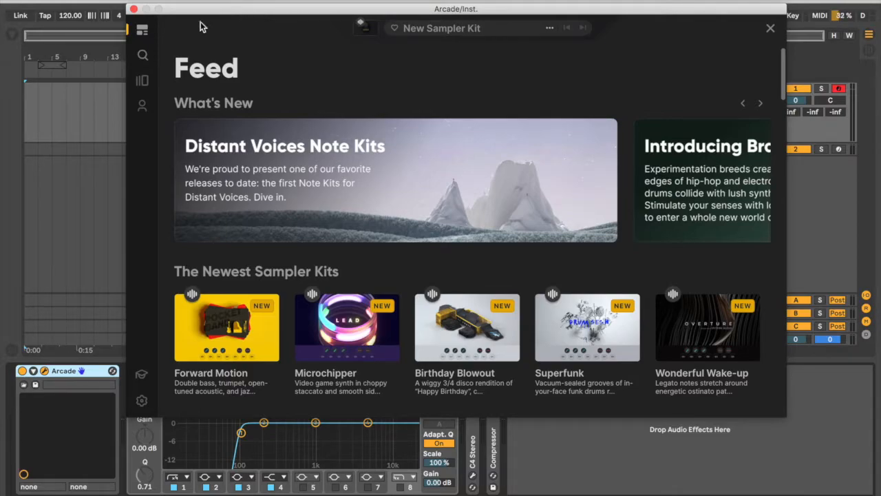
drag(246, 11, 186, 10)
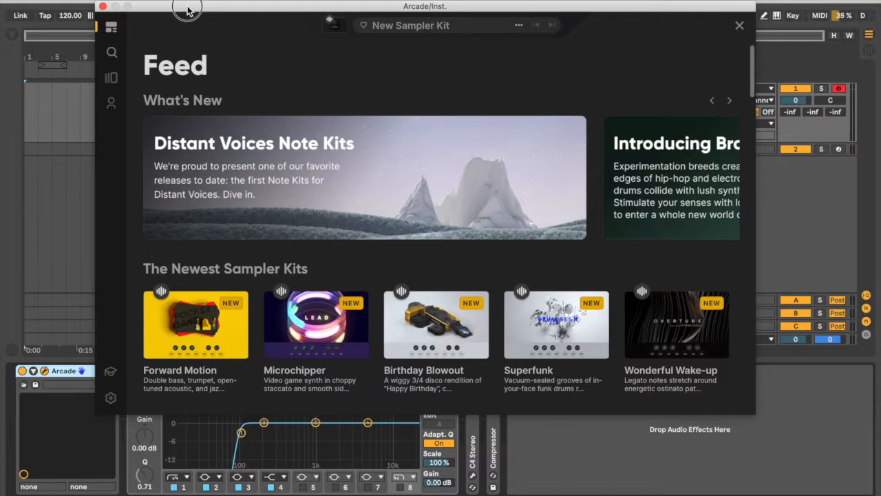
drag(186, 10, 204, 1)
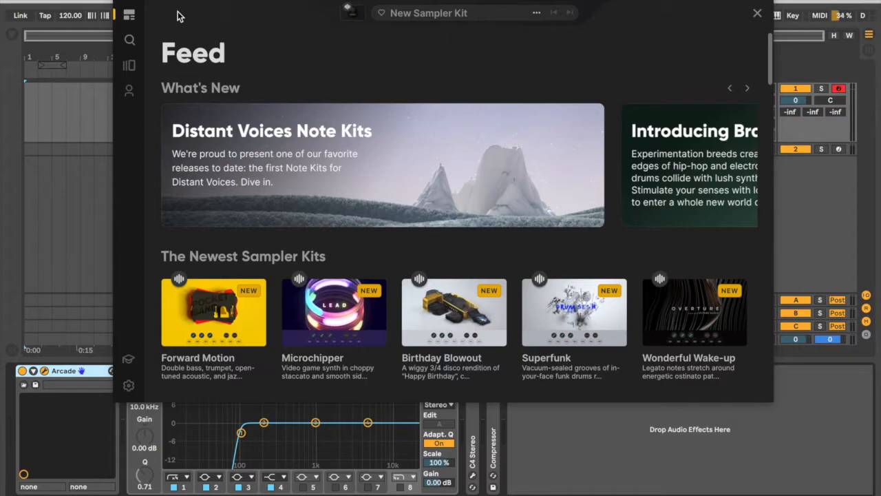
click(123, 3)
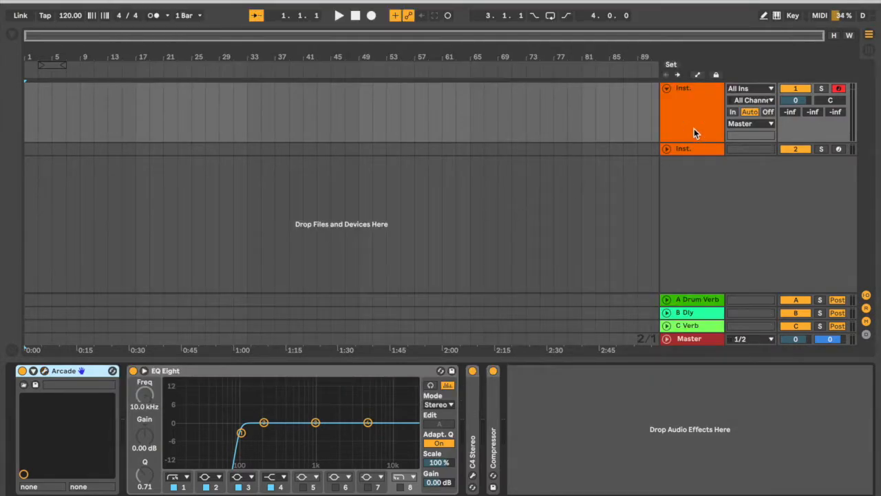
click(45, 371)
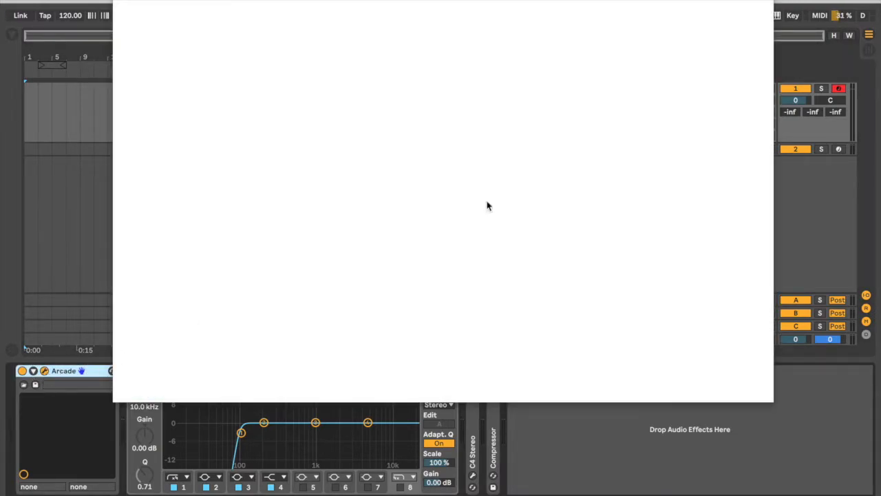
Preview the Honey line from the Top Lines For You section of the Arcade feed
drag(758, 76, 764, 132)
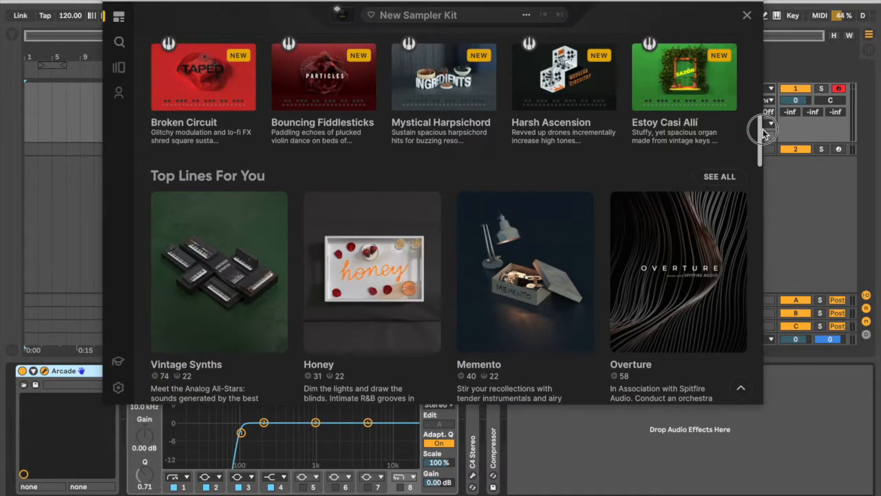
drag(765, 132, 764, 146)
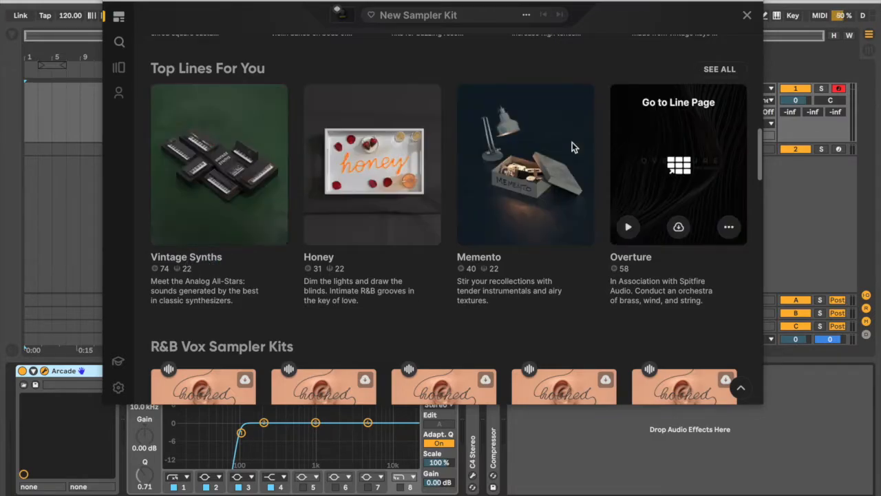
click(326, 233)
Switch the system's sound output device to Headphones and adjust the playback volume
key(XF86AudioLowerVolume)
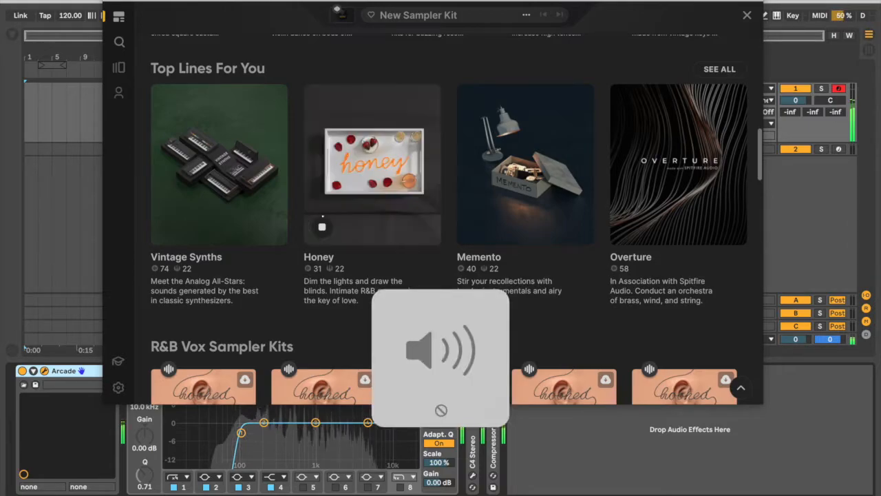
click(678, 1)
click(700, 45)
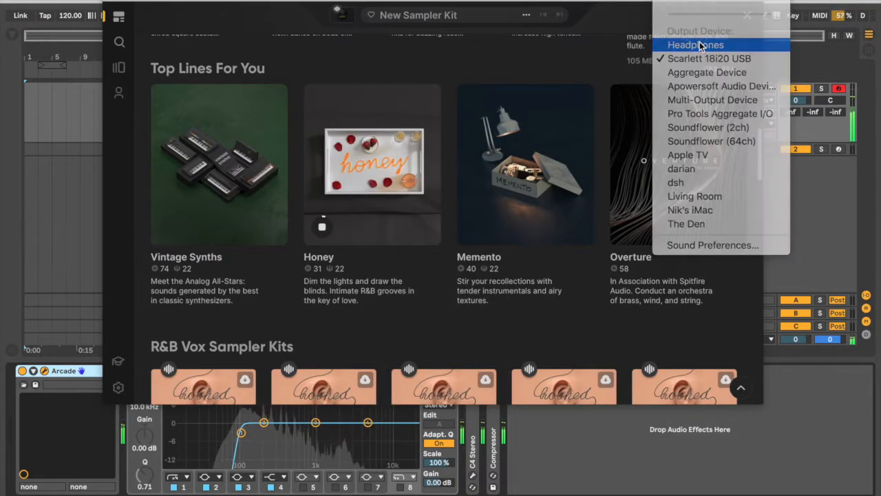
key(XF86AudioLowerVolume)
key(XF86AudioRaiseVolume)
key(XF86AudioRaiseVolume)
key(XF86AudioRaiseVolume)
key(XF86AudioRaiseVolume)
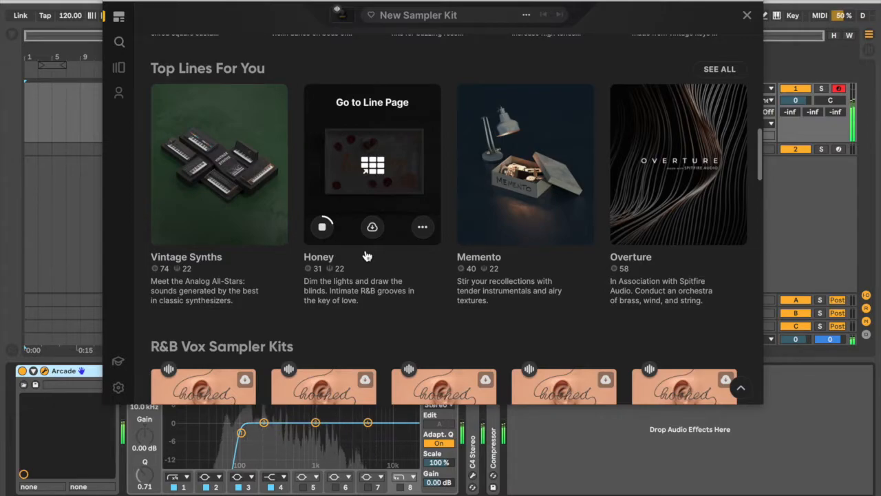
Stop the Honey preview and open the Honey line page to browse its sampler kits
click(324, 229)
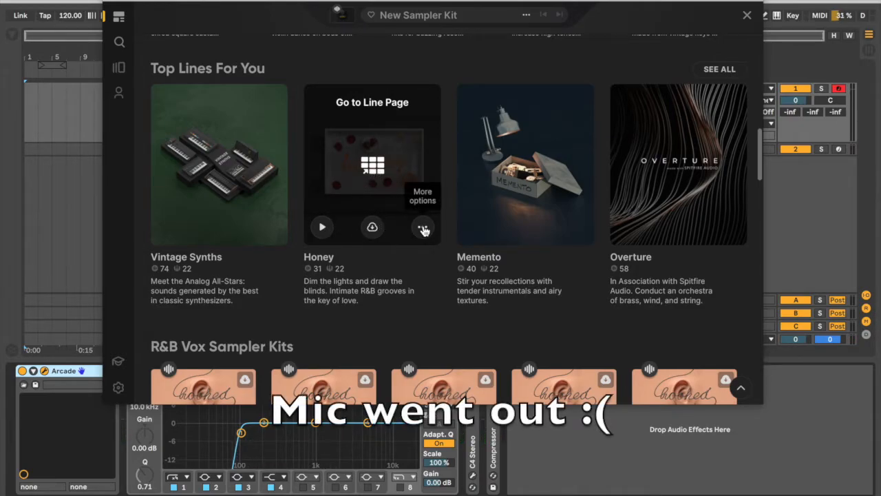
click(374, 166)
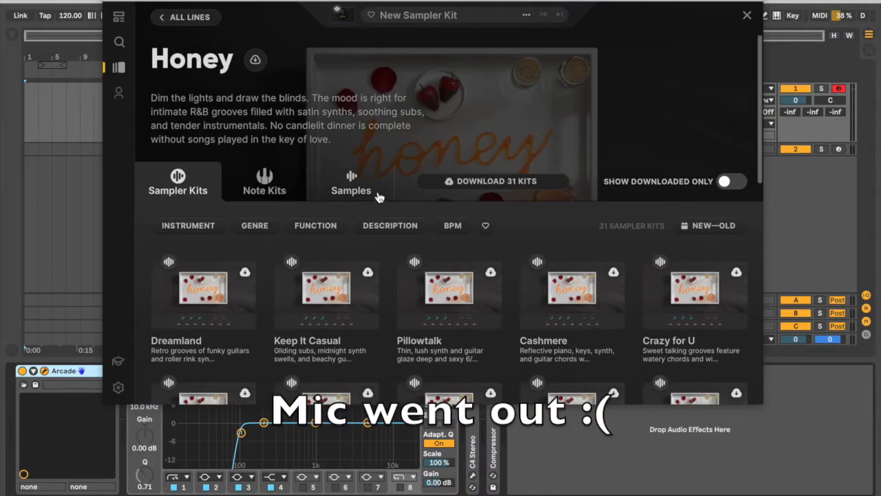
scroll(377, 198, down, 1)
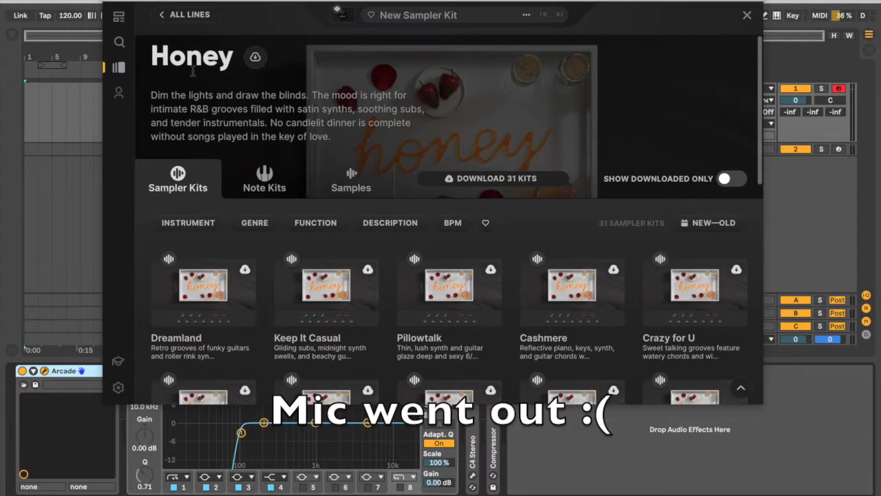
scroll(334, 198, down, 2)
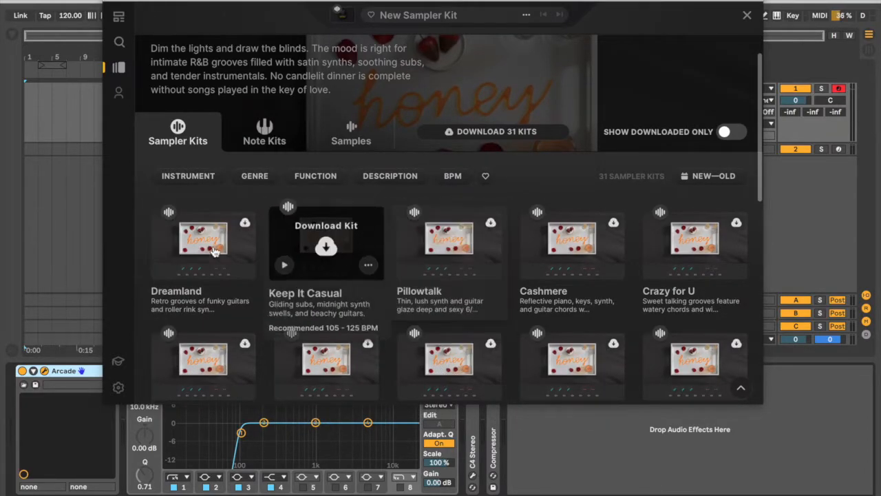
scroll(241, 172, up, 2)
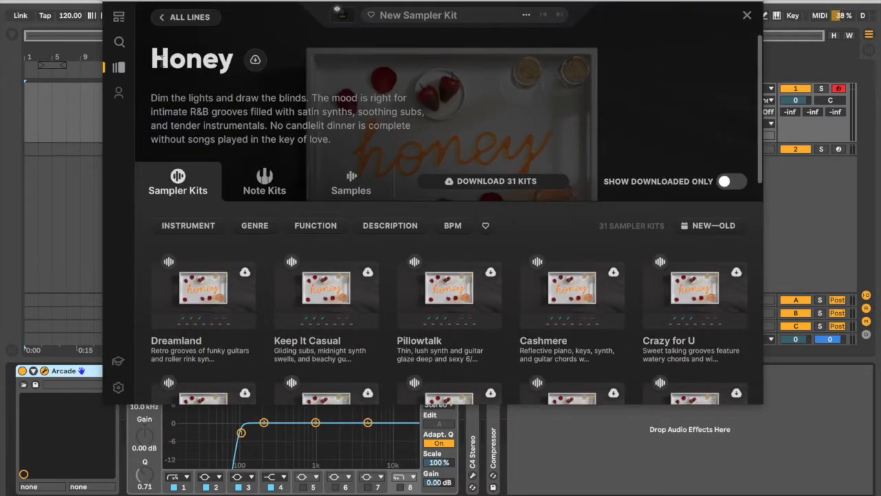
scroll(301, 226, down, 2)
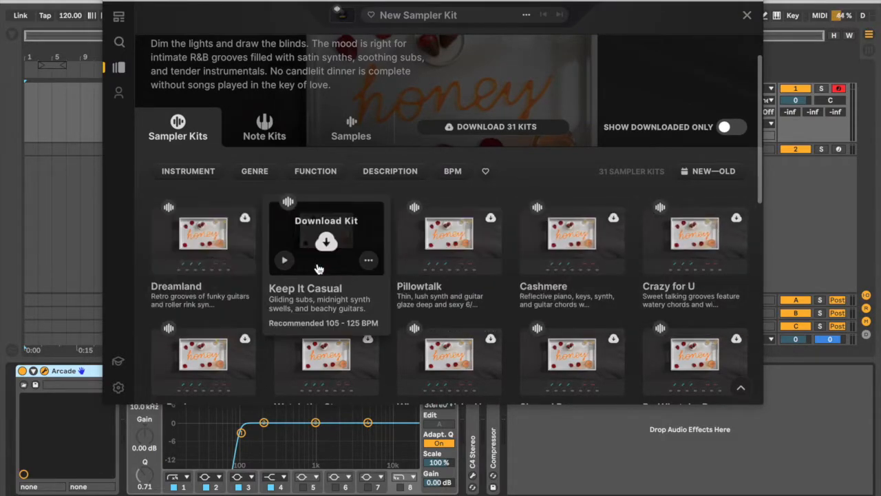
scroll(275, 282, up, 1)
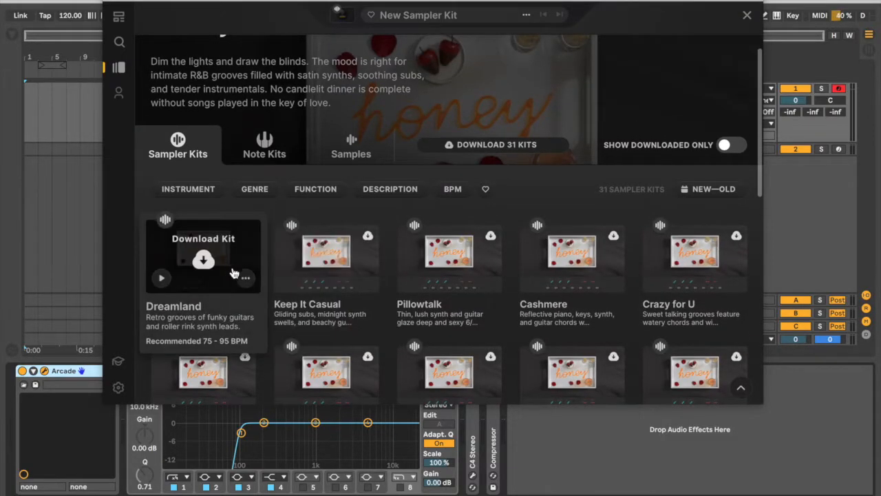
Preview the Dreamland, Keep It Casual, Pillowtalk and No Rush sampler kits, ending with playback stopped
click(163, 279)
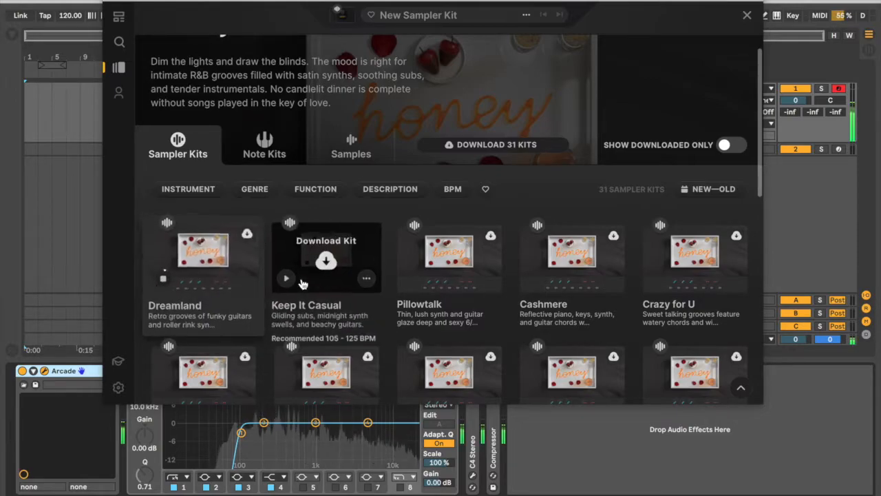
click(285, 279)
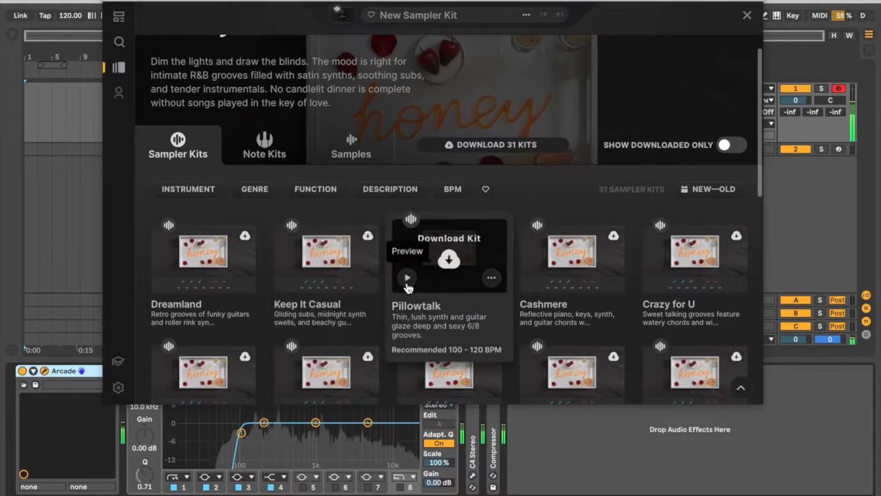
click(285, 279)
click(285, 279)
click(285, 280)
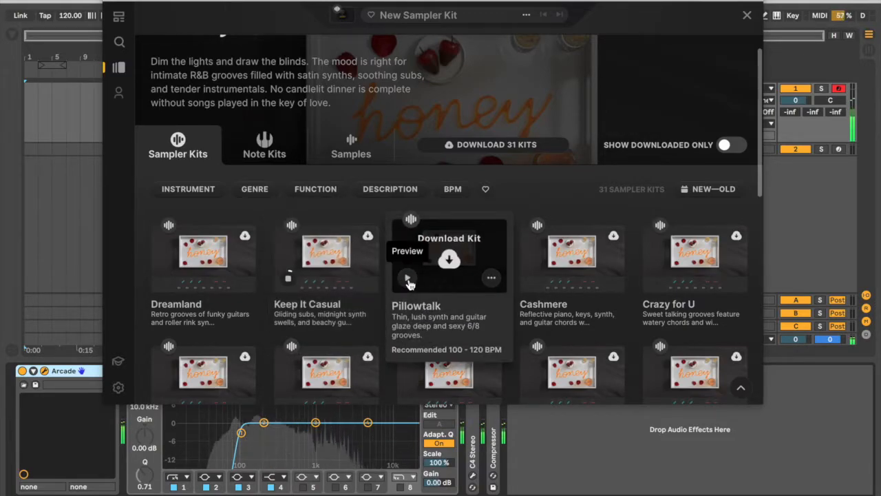
click(407, 279)
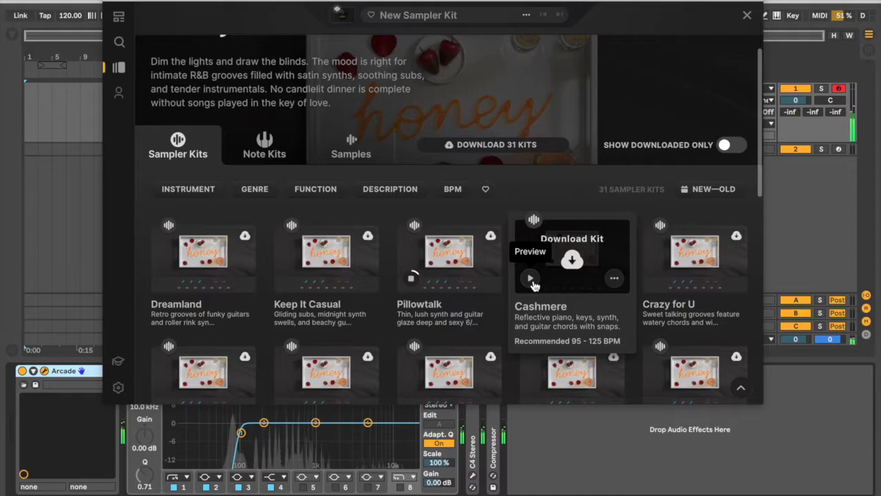
scroll(166, 309, down, 2)
click(163, 310)
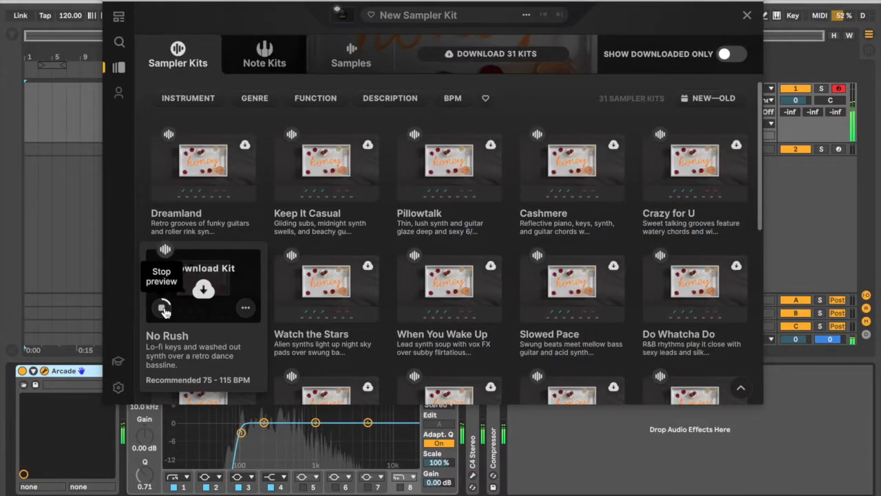
click(163, 310)
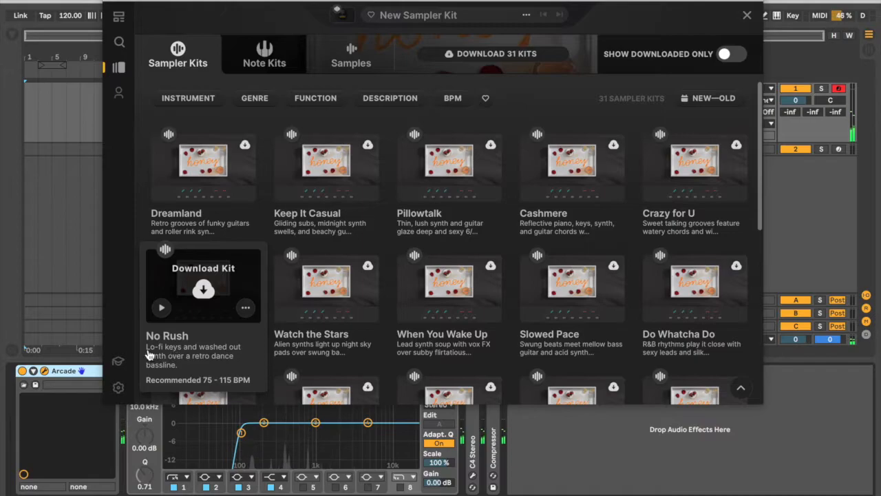
Download the No Rush sampler kit from the Honey line and load it for playing
click(204, 292)
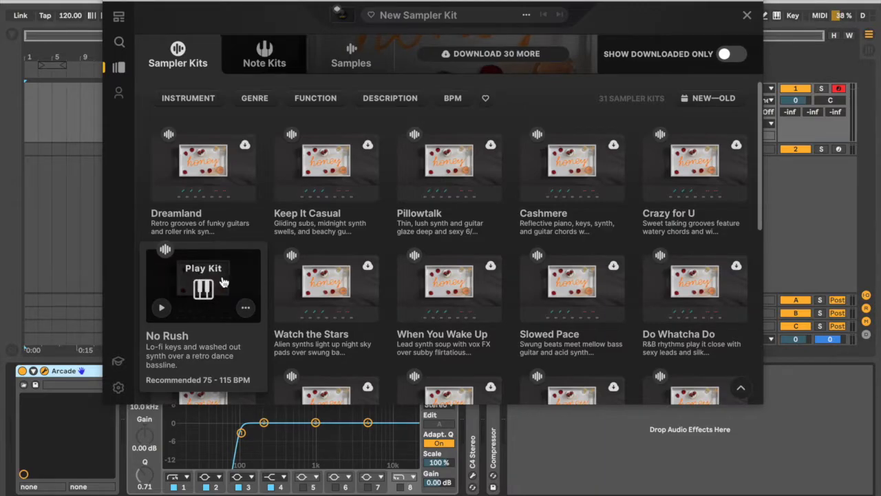
scroll(227, 286, up, 3)
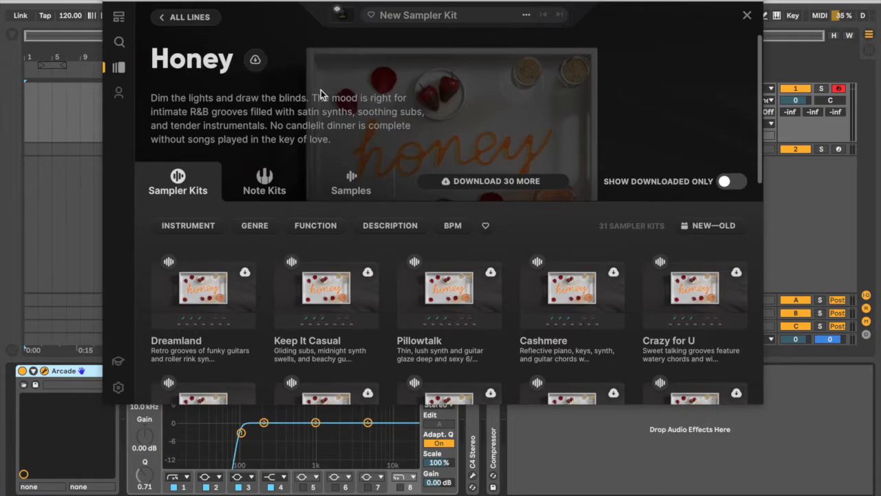
scroll(319, 89, down, 4)
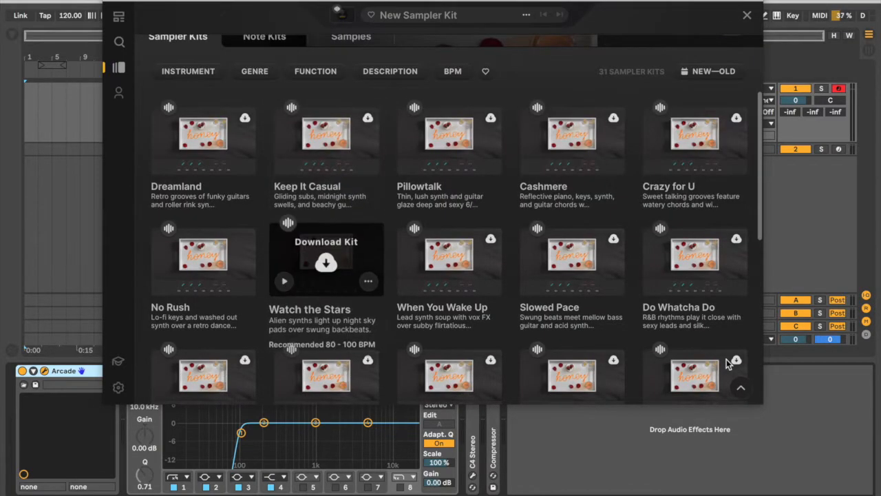
scroll(279, 275, up, 4)
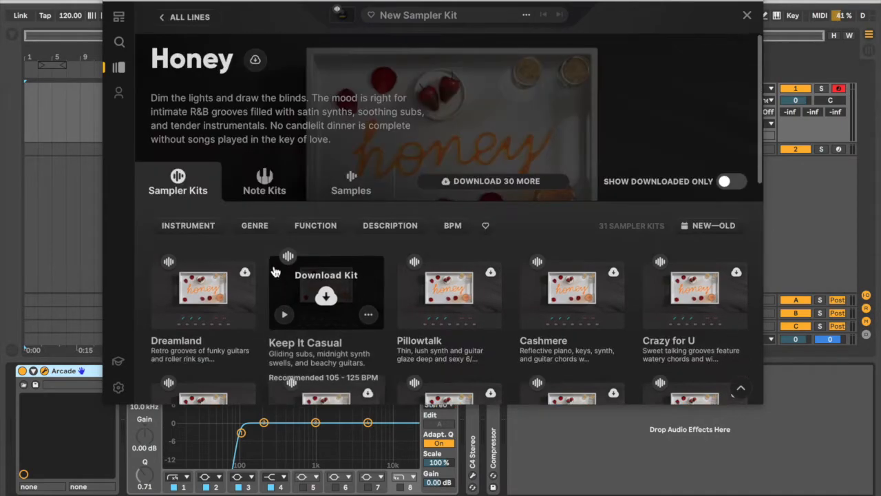
scroll(214, 279, down, 5)
scroll(213, 278, down, 3)
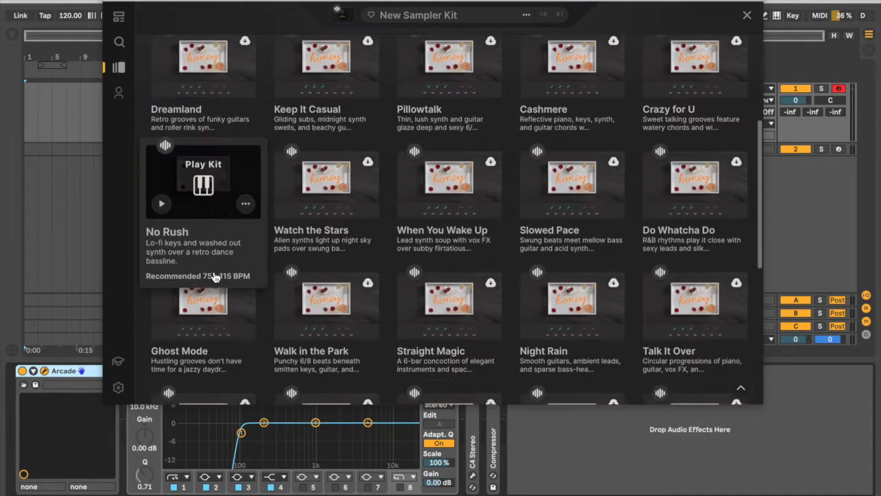
scroll(222, 267, up, 4)
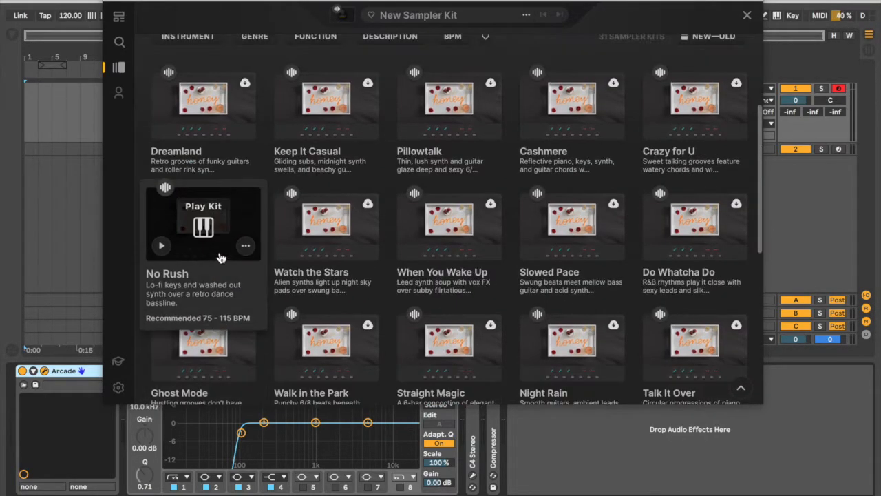
click(213, 237)
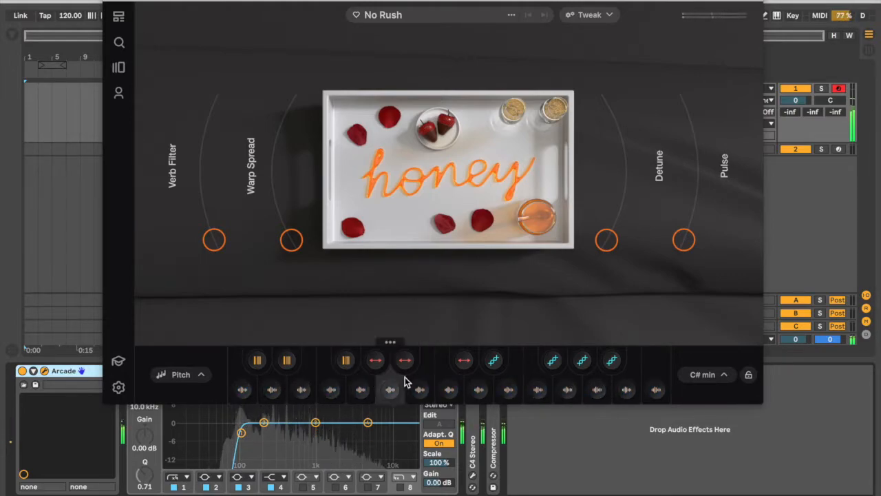
Set the No Rush kit's session key to D# min and shift the plug-in window to uncover more of the device chain
click(722, 382)
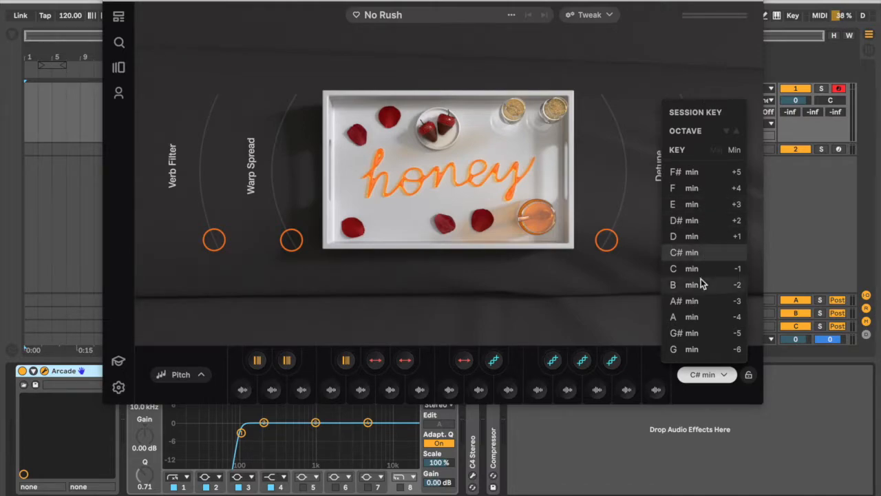
click(704, 222)
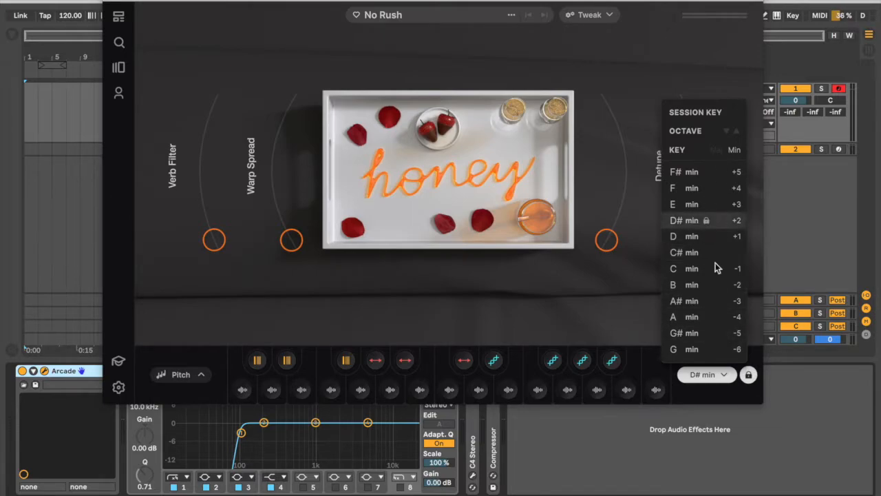
click(699, 391)
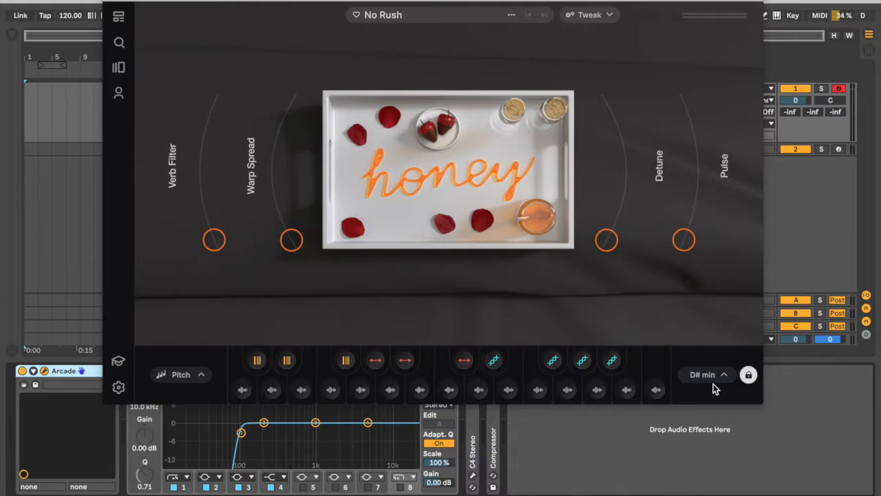
drag(138, 14, 185, 13)
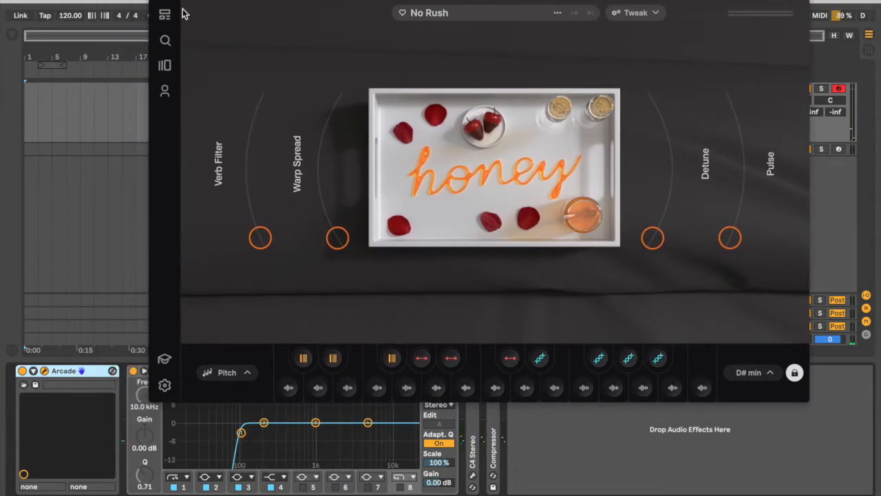
Set the project tempo to 90 BPM and move the Arcade window aside to uncover the track controls
click(69, 15)
text(80)
key(Return)
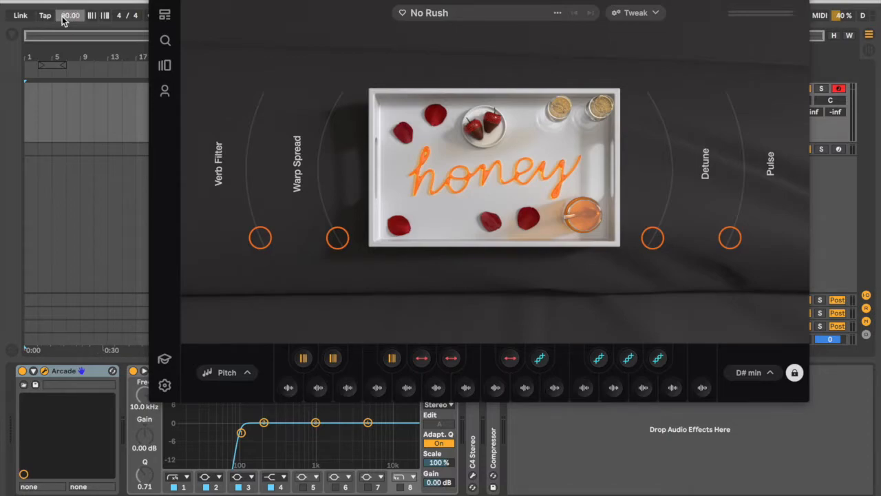
drag(333, 1, 281, 0)
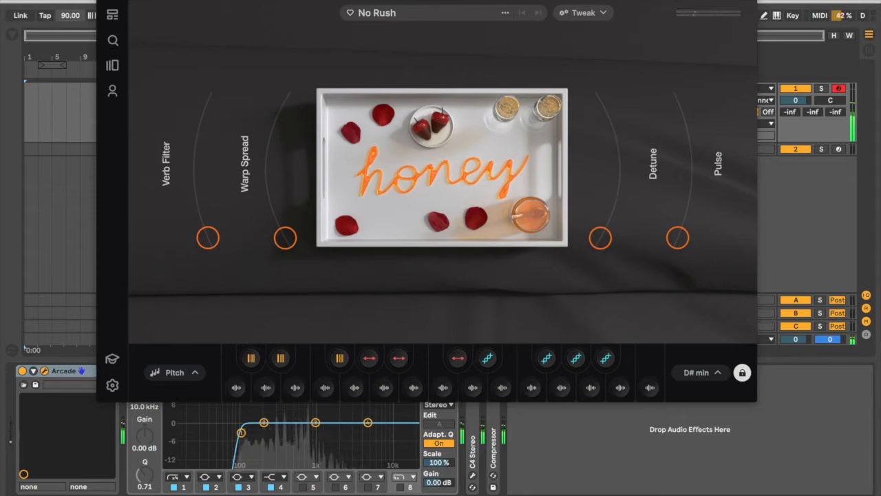
Close the Arcade window and record a clip on the first Inst. track, trimmed to end at bar 5
click(107, 4)
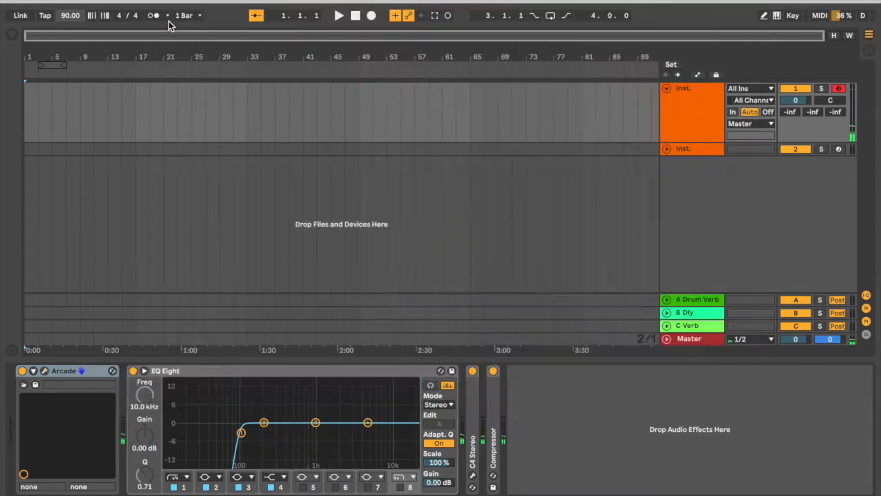
click(371, 16)
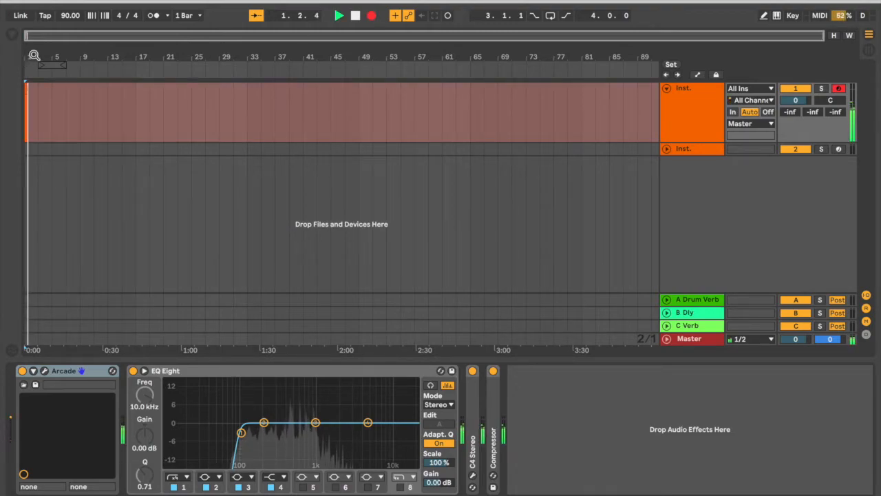
drag(33, 46, 32, 94)
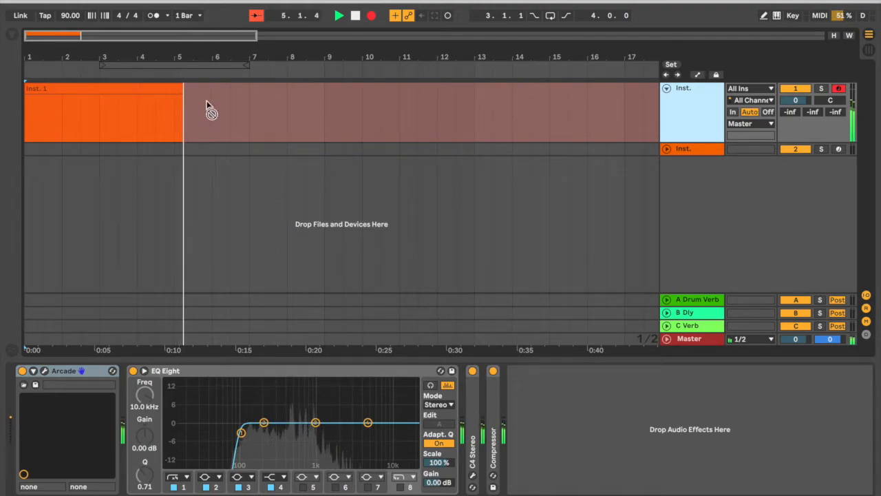
key(space)
drag(189, 87, 177, 88)
drag(136, 62, 109, 62)
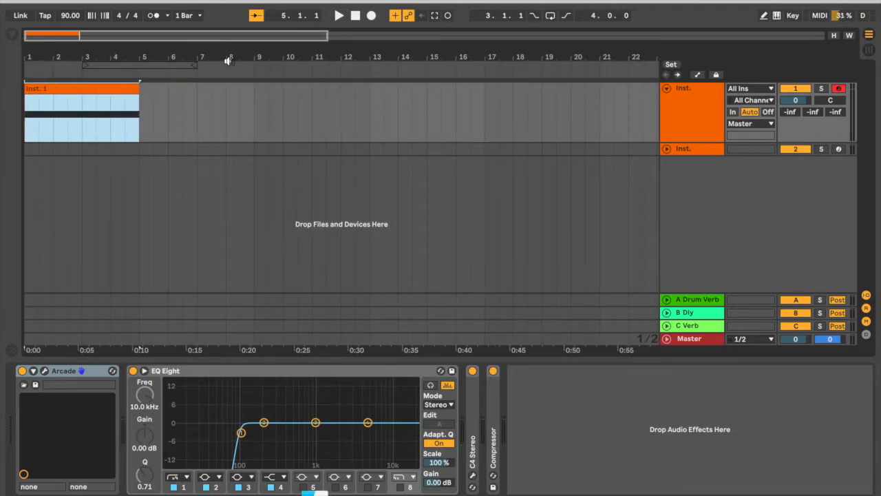
key(space)
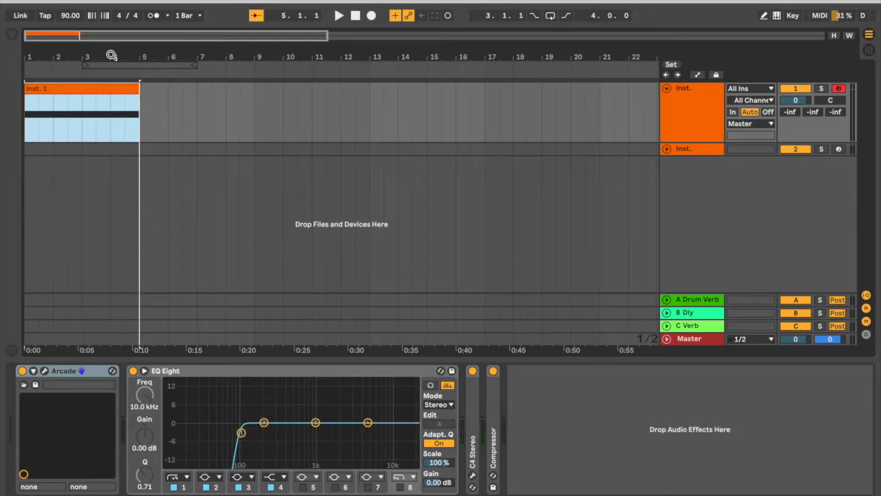
click(355, 16)
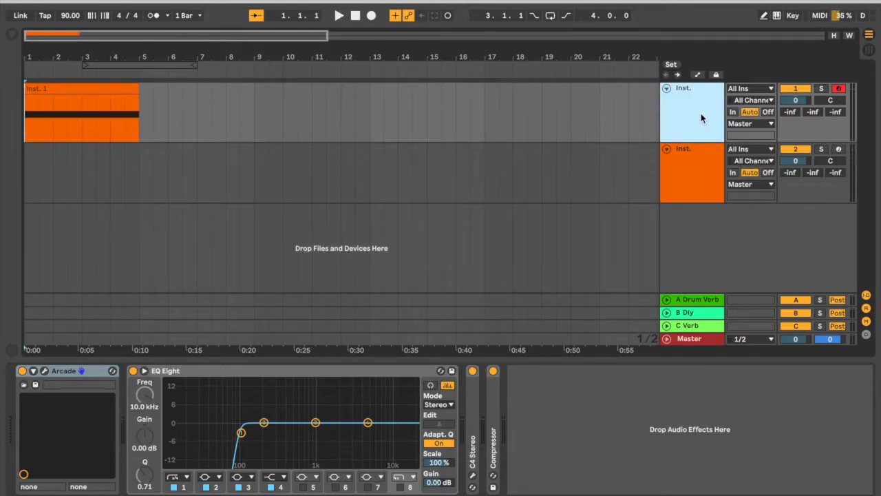
Remove the Compressor from the Inst. device chain and delete the second Inst. track
click(691, 166)
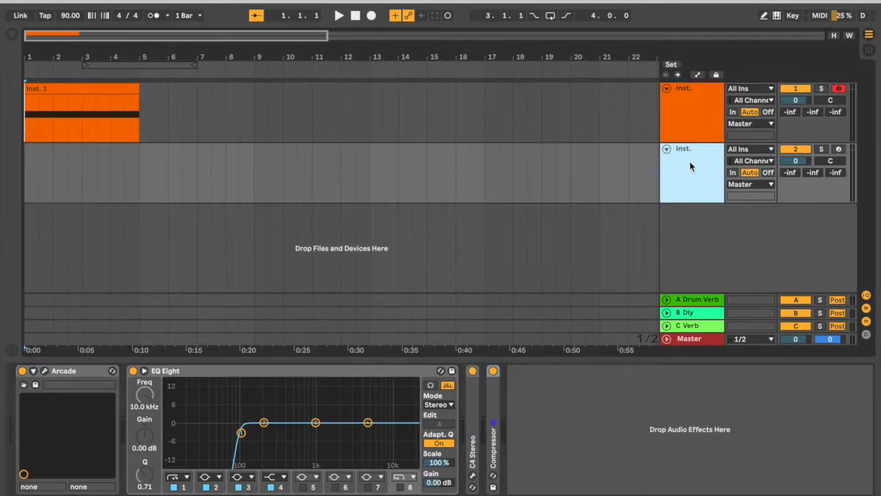
click(491, 428)
key(Delete)
click(709, 107)
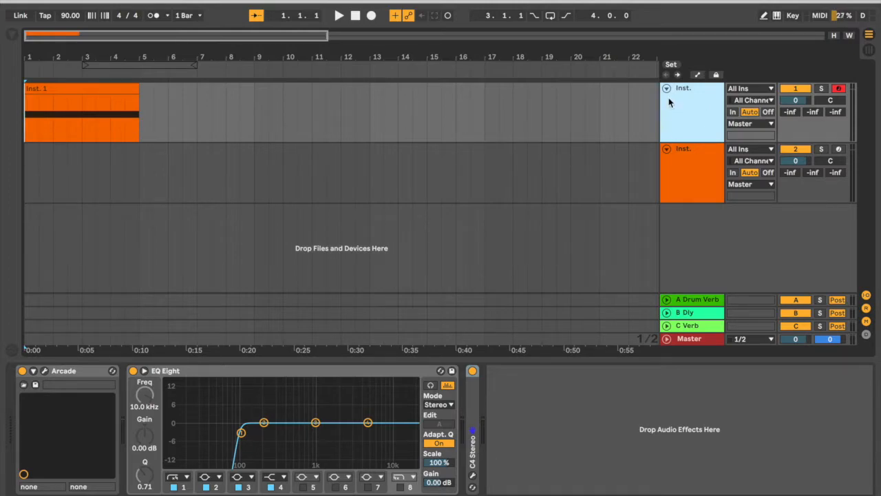
key(Delete)
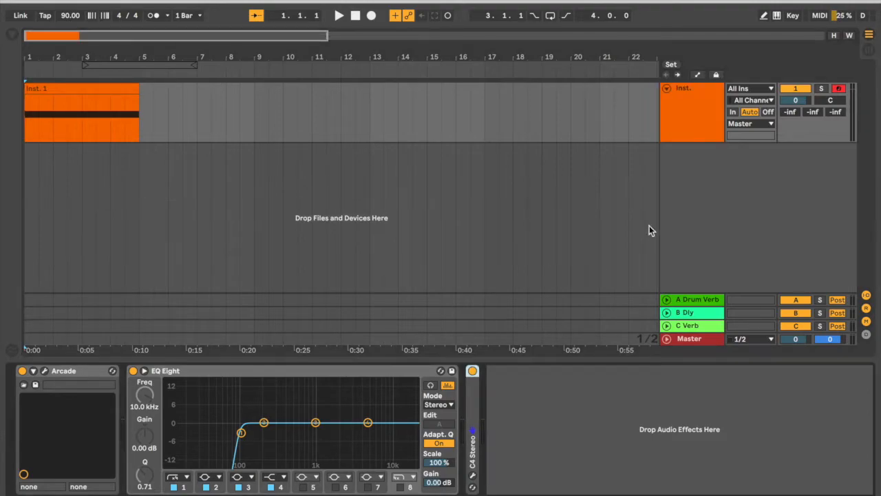
Add an empty second Inst. track below the first and record a clip on it, trimmed to end at bar 5
click(676, 126)
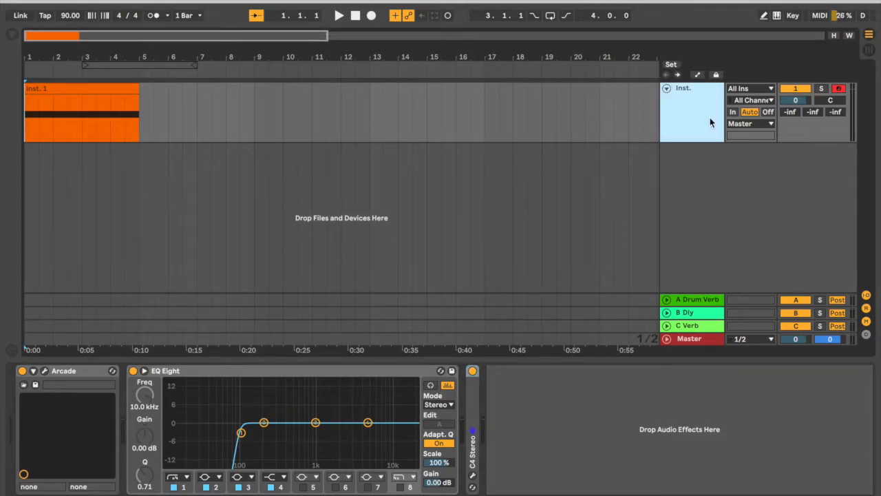
key(ctrl+z)
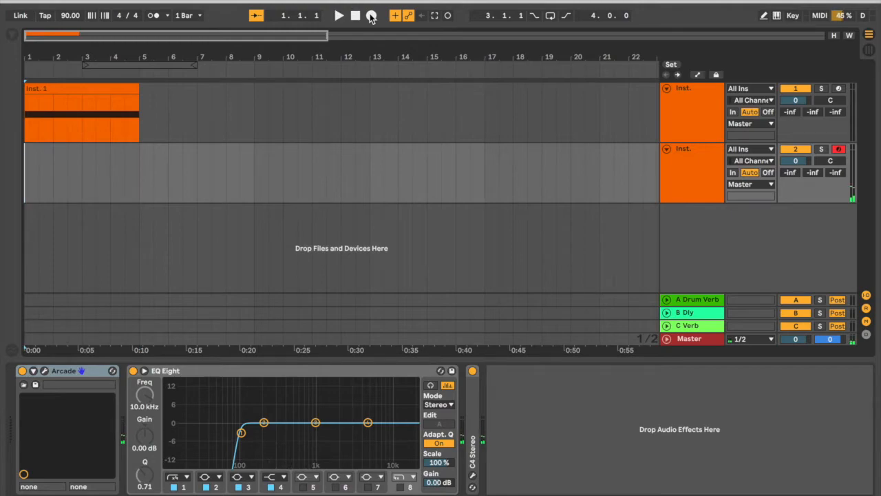
click(370, 16)
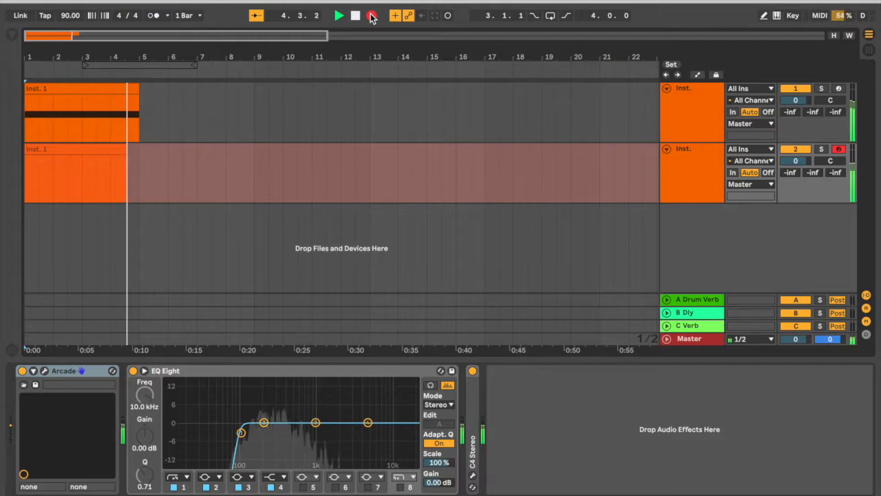
key(space)
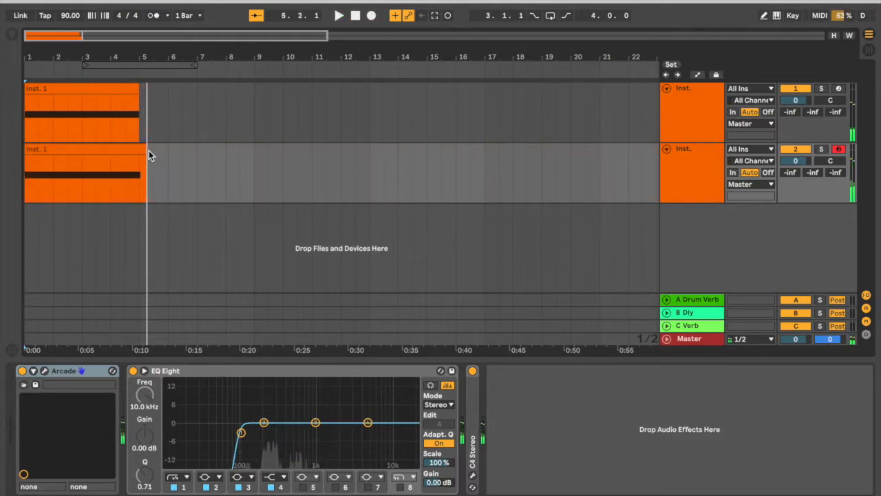
click(141, 152)
Duplicate the second Inst. track, clear the copied clip and arm the new third track for recording from the start
click(691, 163)
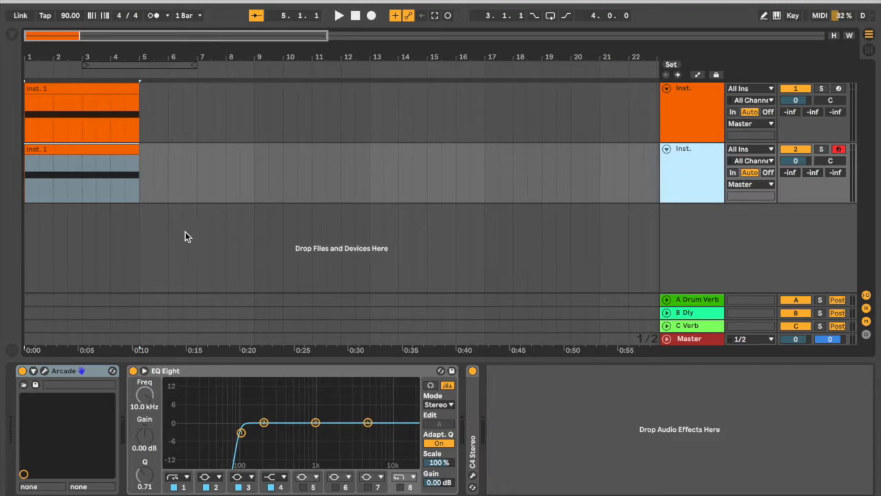
key(super+d)
click(94, 210)
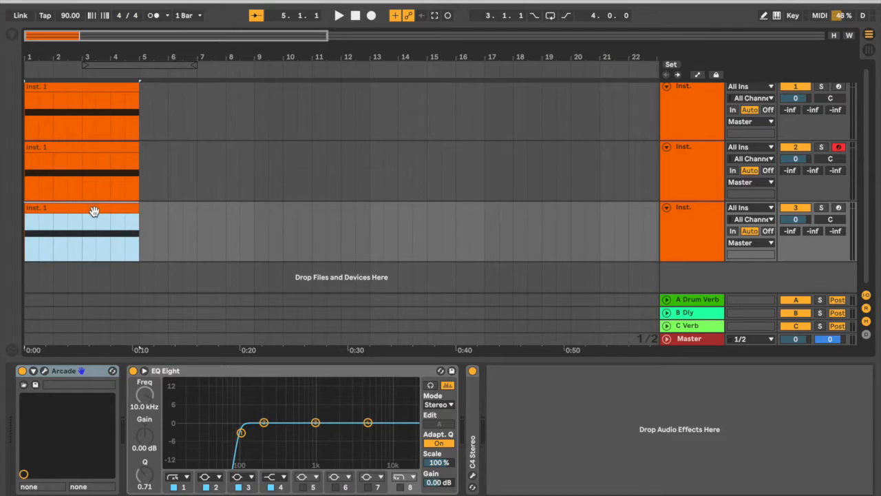
key(Delete)
click(45, 371)
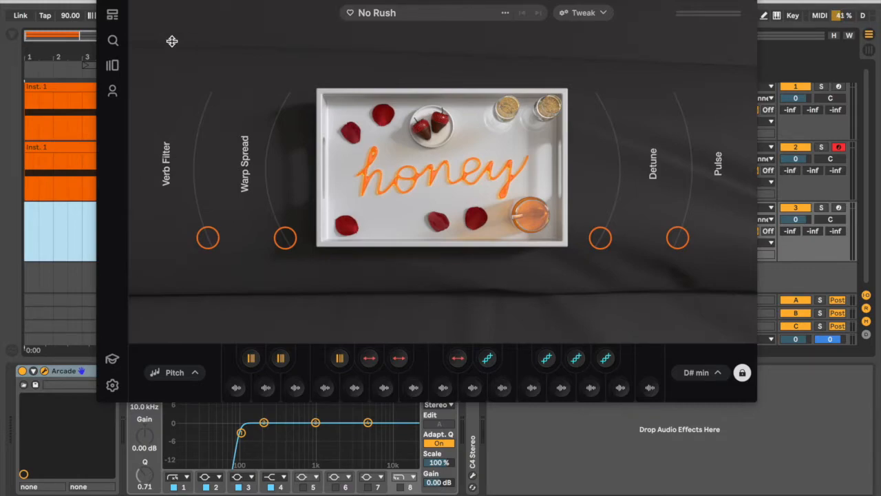
click(108, 1)
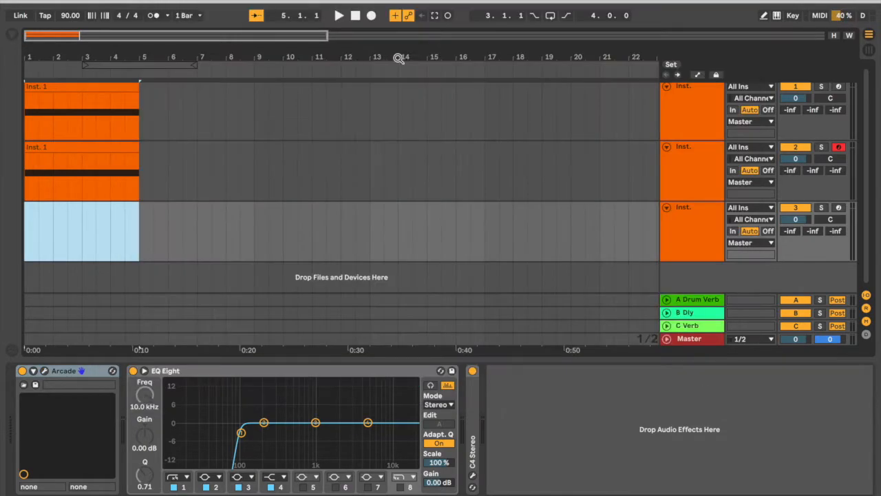
click(354, 19)
click(839, 207)
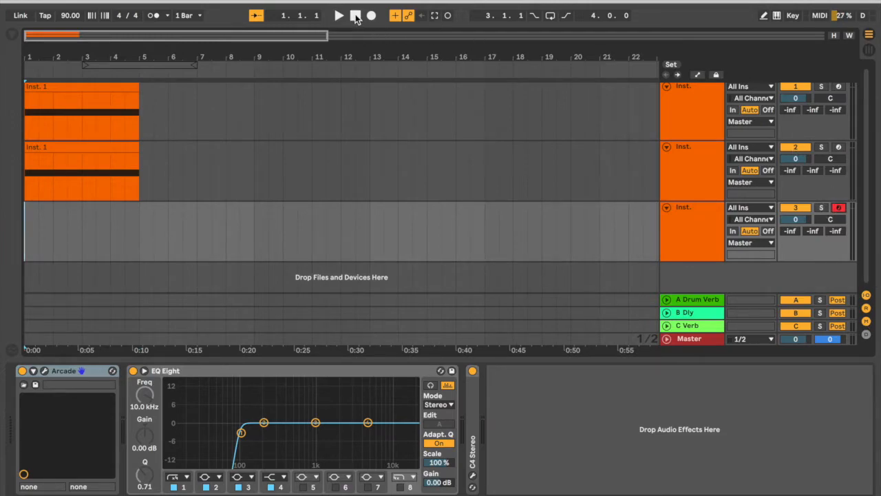
Record a clip up to bar 5 on the third track and name the three tracks piano, chords and vox
key(space)
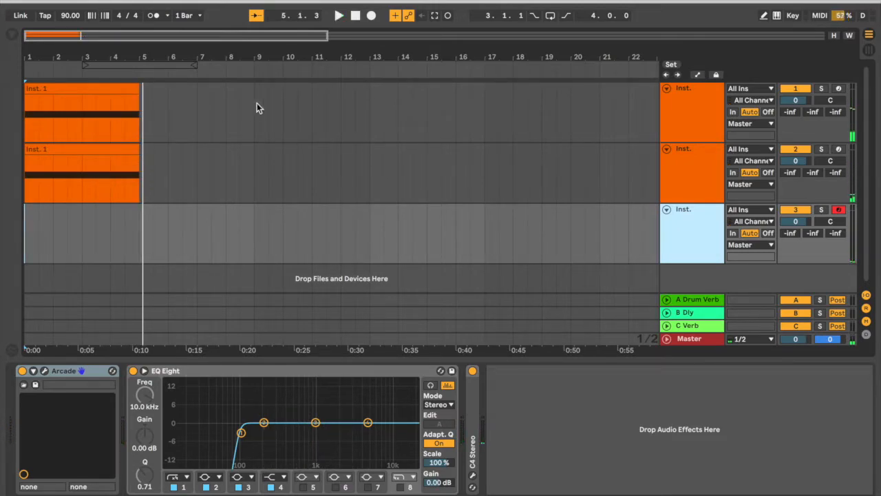
key(F9)
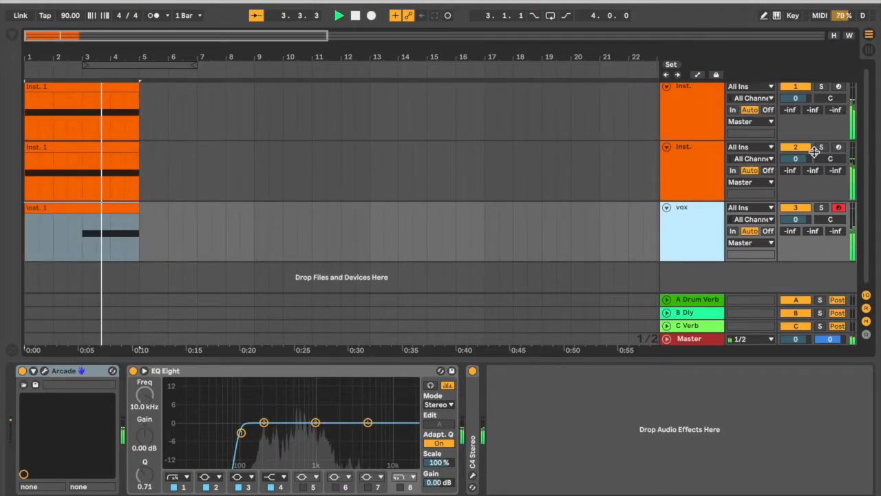
click(692, 165)
key(super+r)
text(chords)
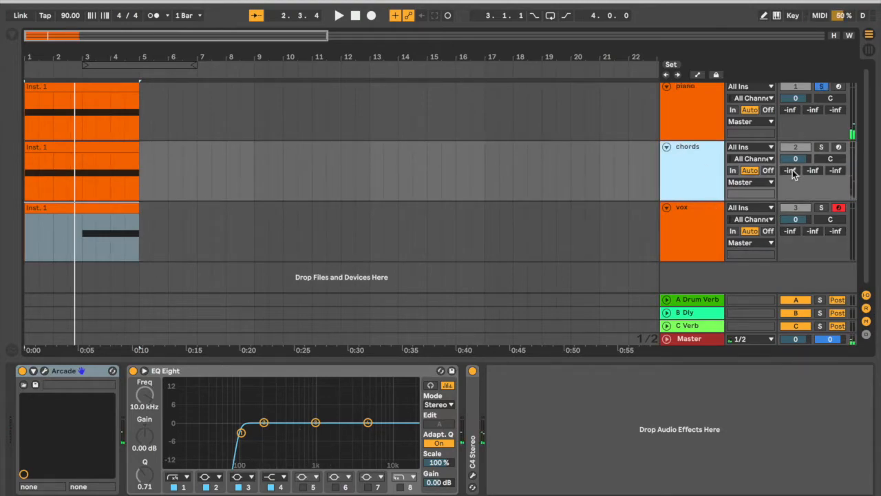
click(822, 86)
Select the piano, chords and vox tracks together and collapse them
click(690, 234)
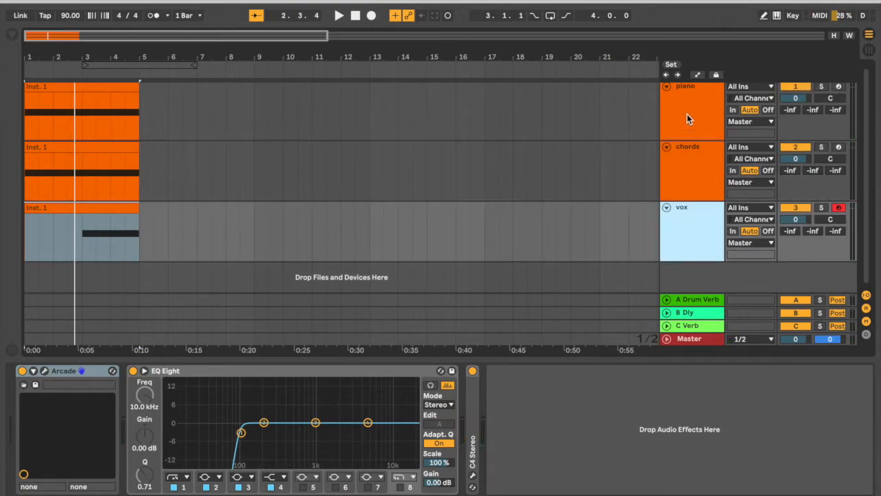
shift+click(687, 114)
click(666, 87)
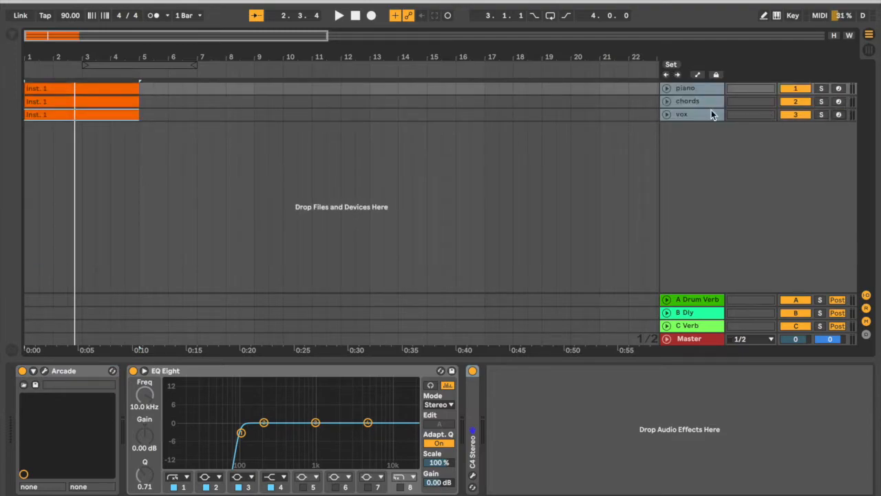
Duplicate the vox track as an empty fourth track, play the arrangement briefly and return to the start
click(703, 115)
key(space)
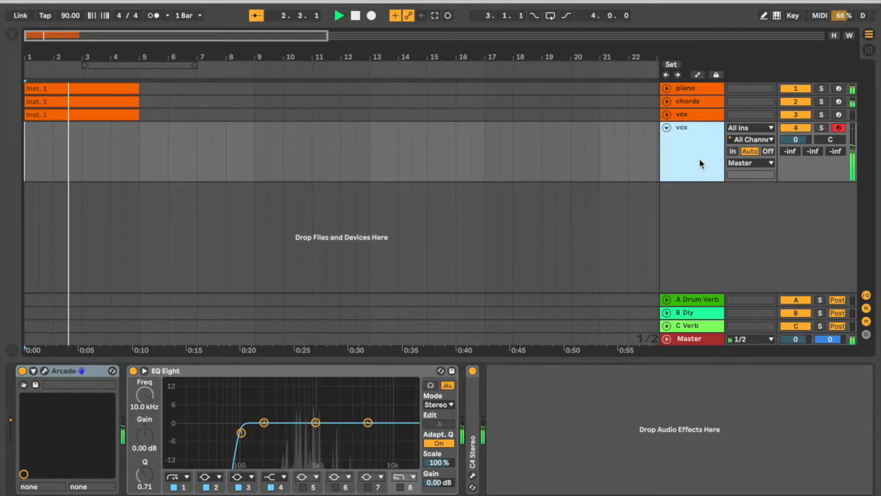
key(space)
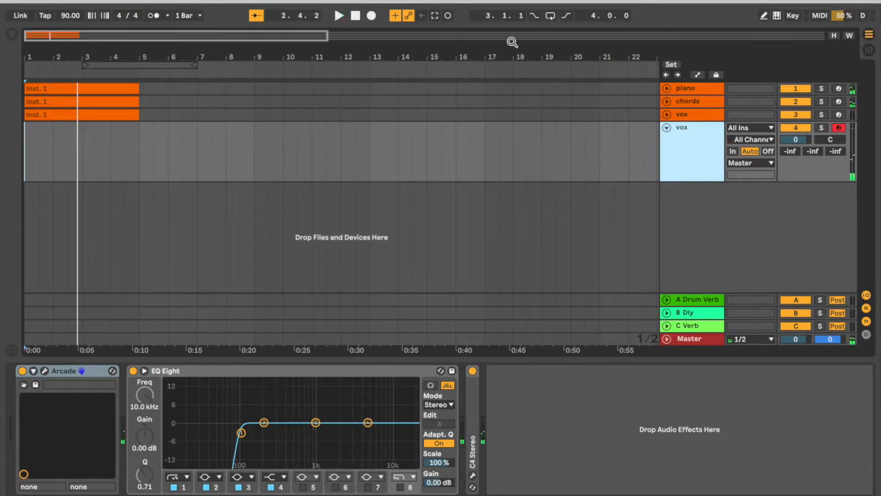
click(355, 15)
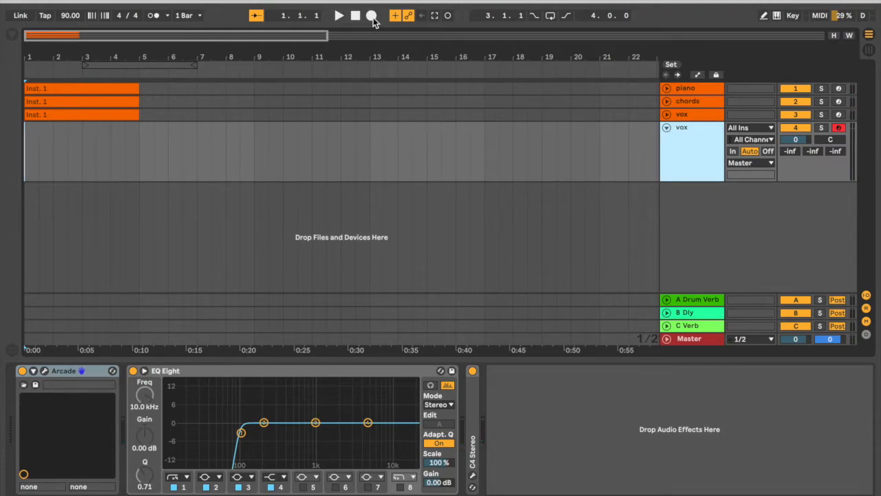
Record a clip on the fourth track, adjust its end to bar 5 and rename the track xylo
click(370, 16)
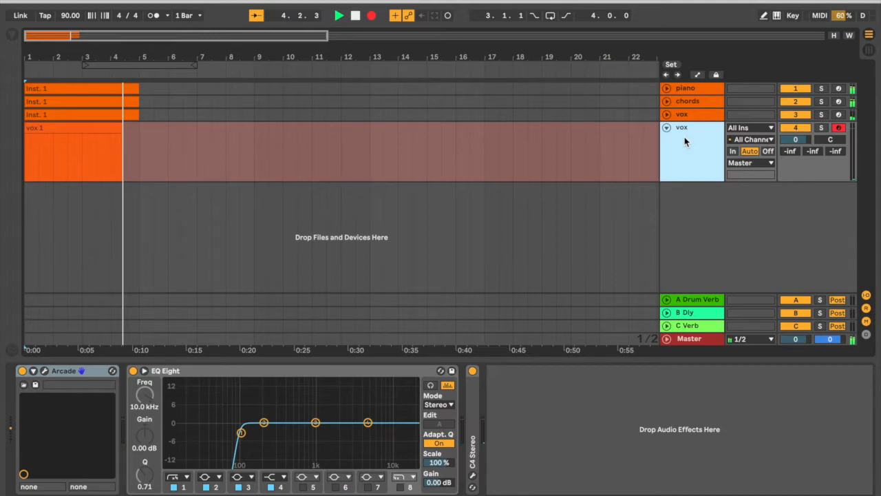
key(space)
click(136, 130)
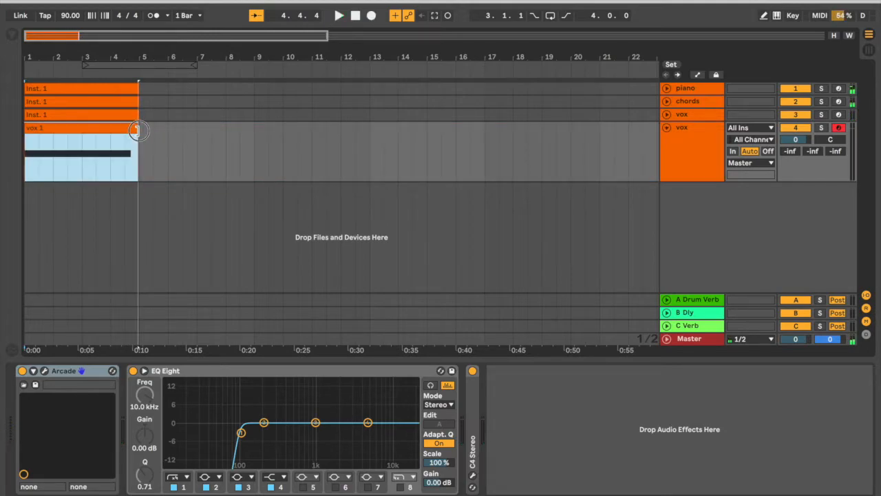
click(714, 143)
key(super+r)
text(xylo)
key(Return)
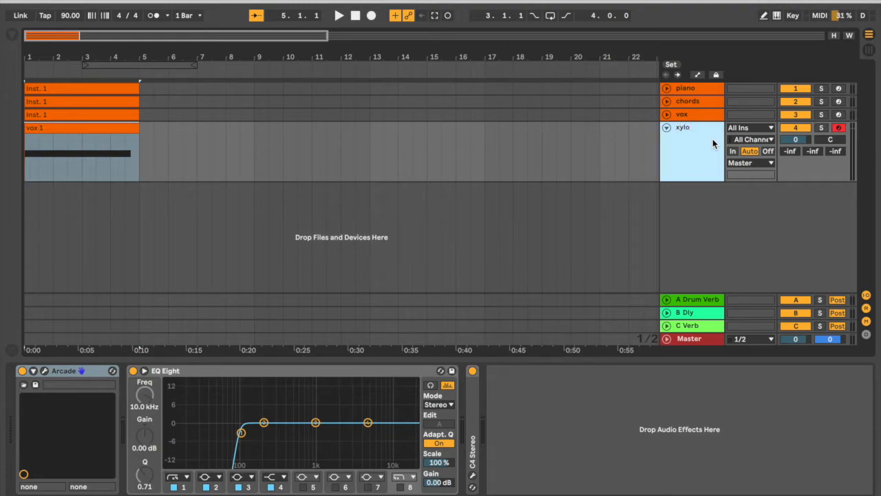
Audition the xylo track in solo, add the vox, chords and piano tracks to the solo, and clear all solos
click(824, 128)
key(space)
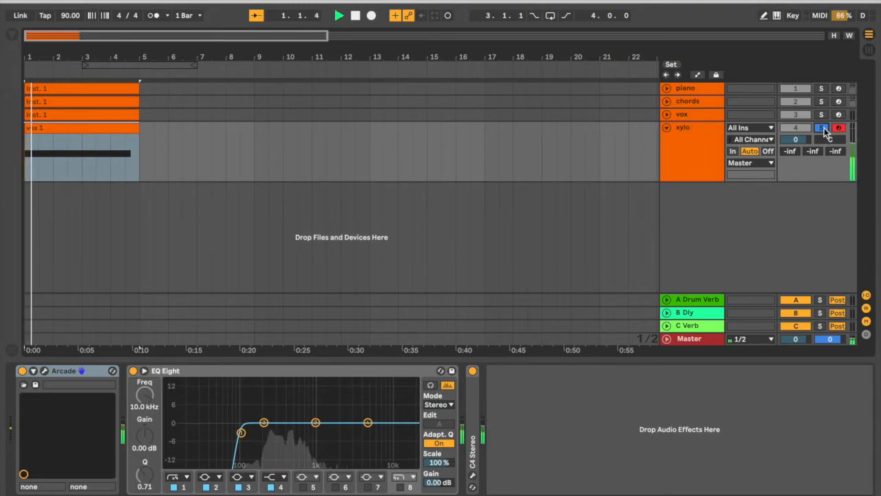
super+click(823, 116)
super+click(824, 102)
super+click(823, 90)
key(space)
click(823, 90)
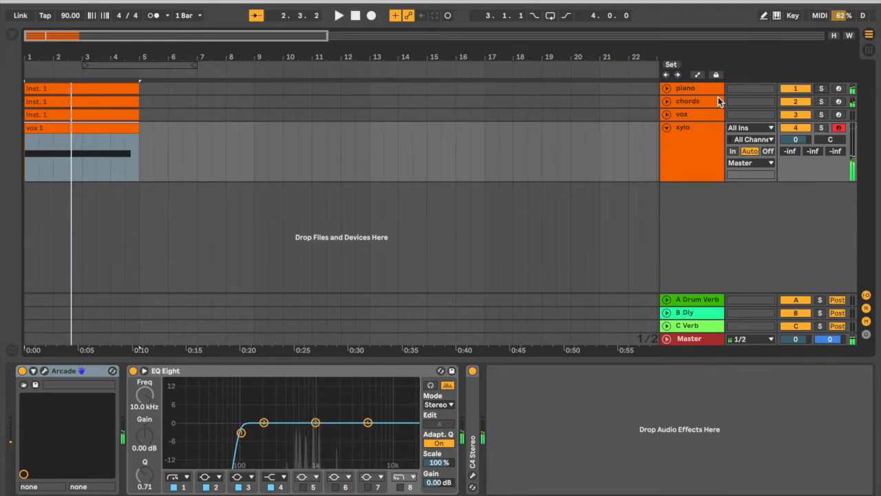
Collapse the xylo track and duplicate it as an empty fifth track
click(684, 151)
click(667, 127)
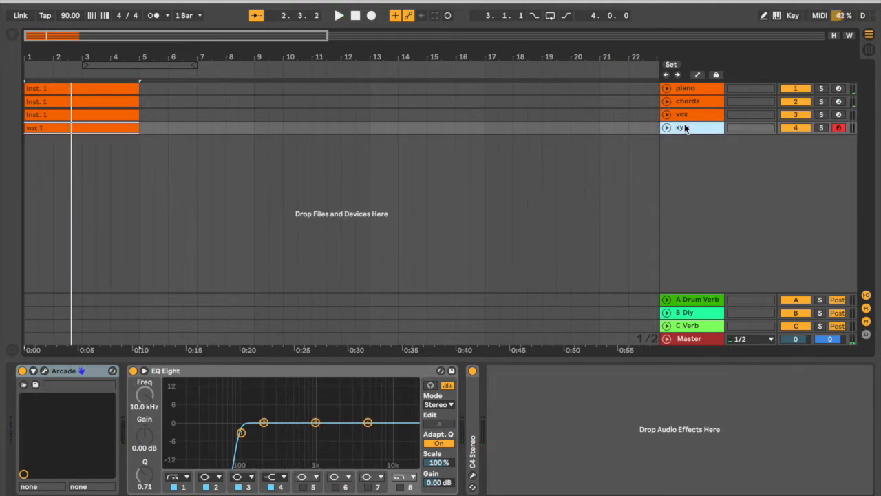
key(super+d)
click(682, 160)
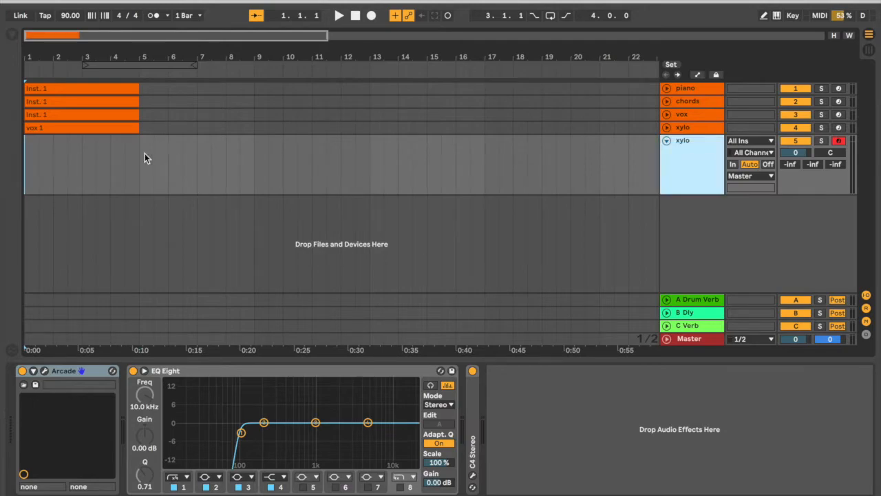
Record a short clip on the empty fifth track, play it back with the other layers and select the track
drag(145, 153, 2, 157)
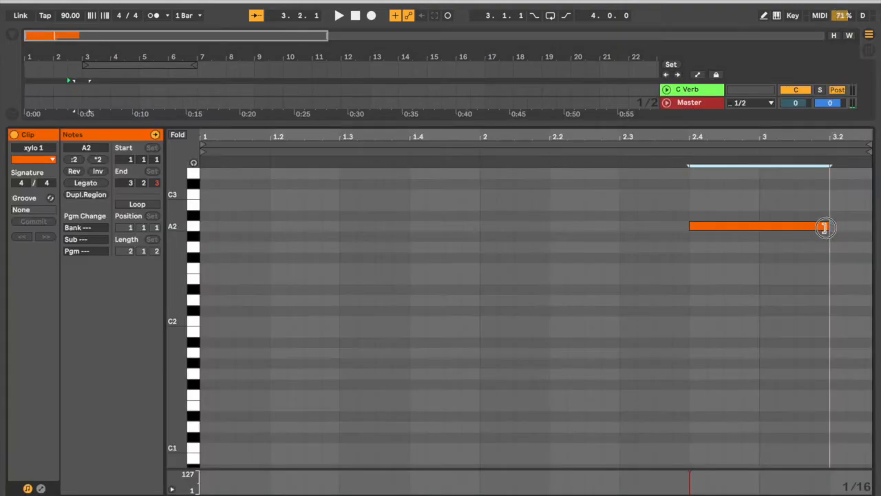
key(space)
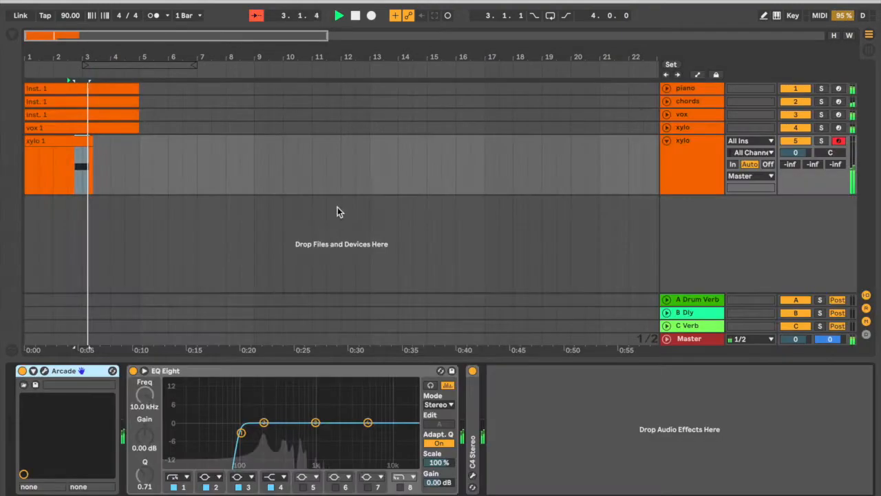
click(697, 167)
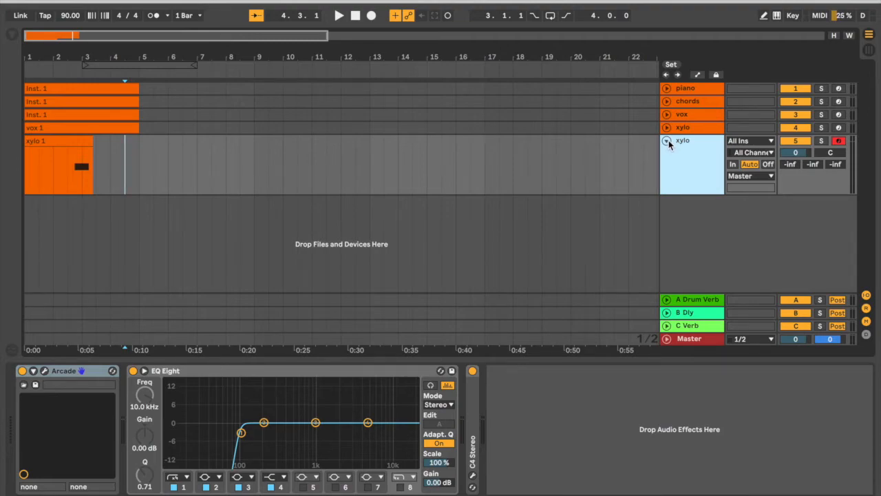
Unfold the piano track and freeze it
click(667, 89)
click(696, 115)
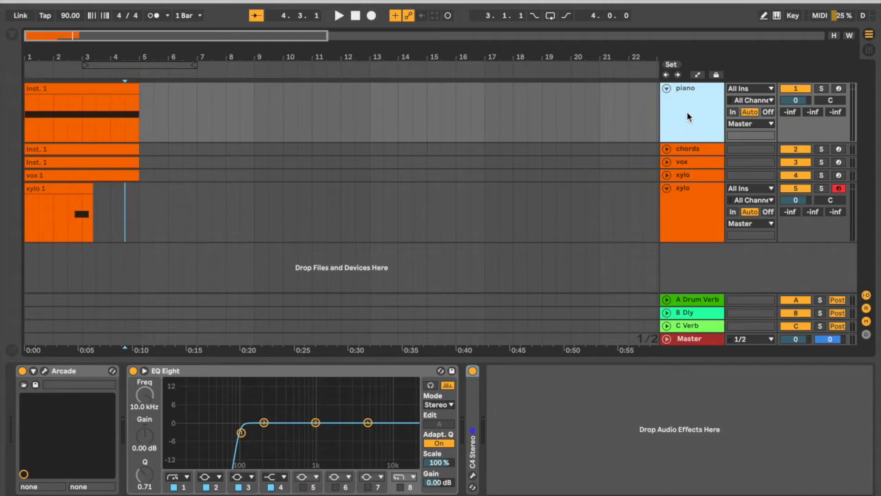
right_click(687, 112)
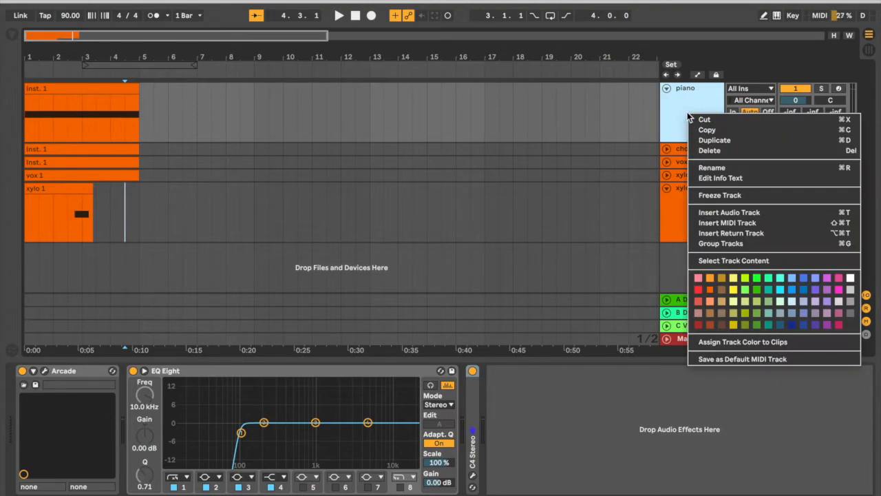
click(708, 175)
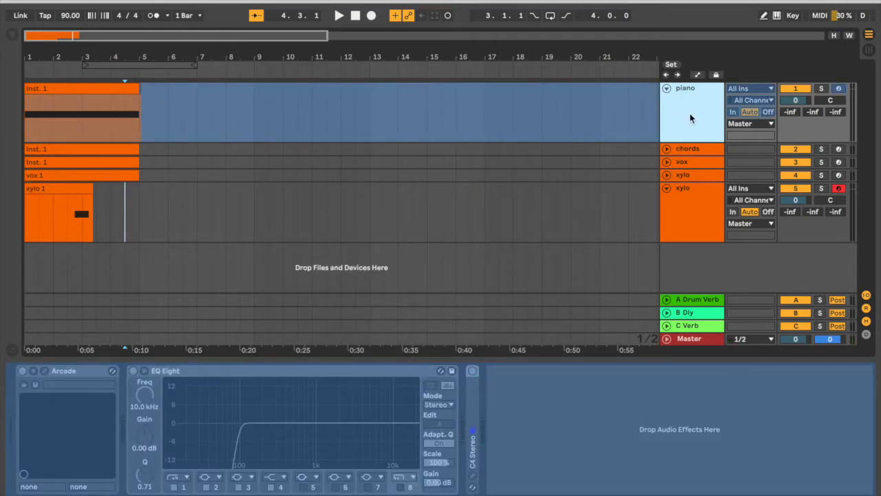
Insert an audio track below the frozen piano track and move the frozen piano clip onto it at bar 1
key(ctrl+t)
click(692, 167)
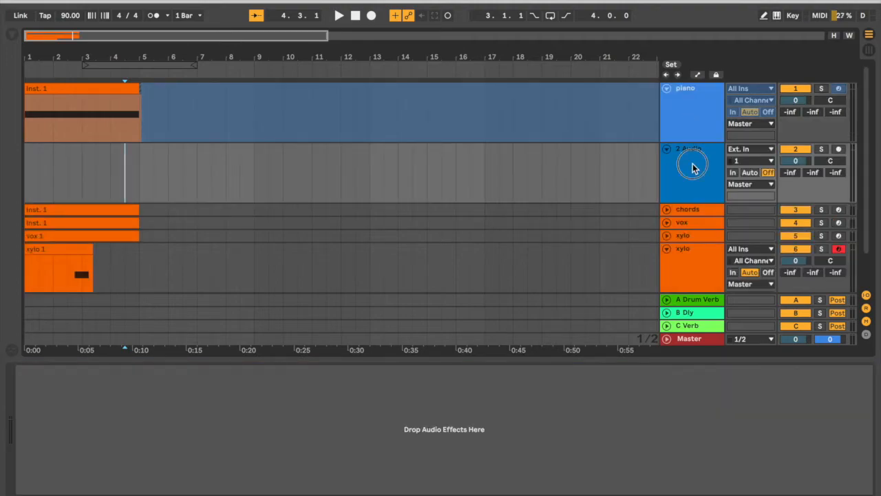
drag(183, 100, 55, 162)
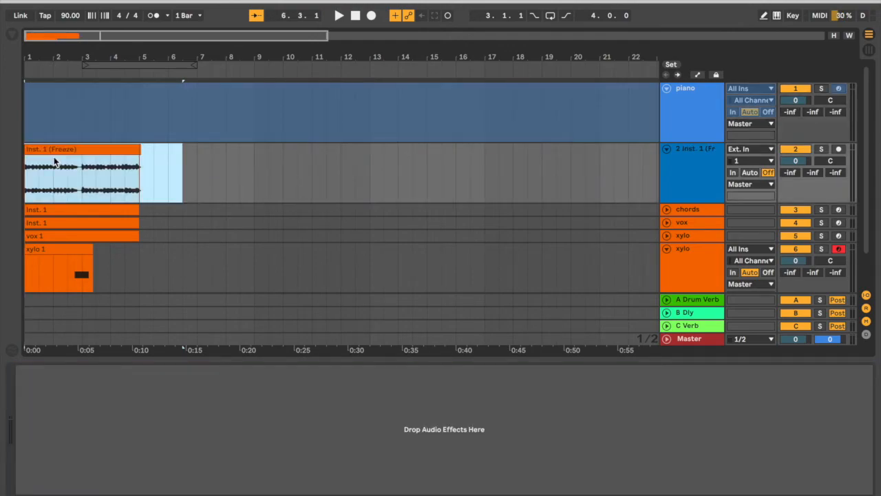
click(179, 168)
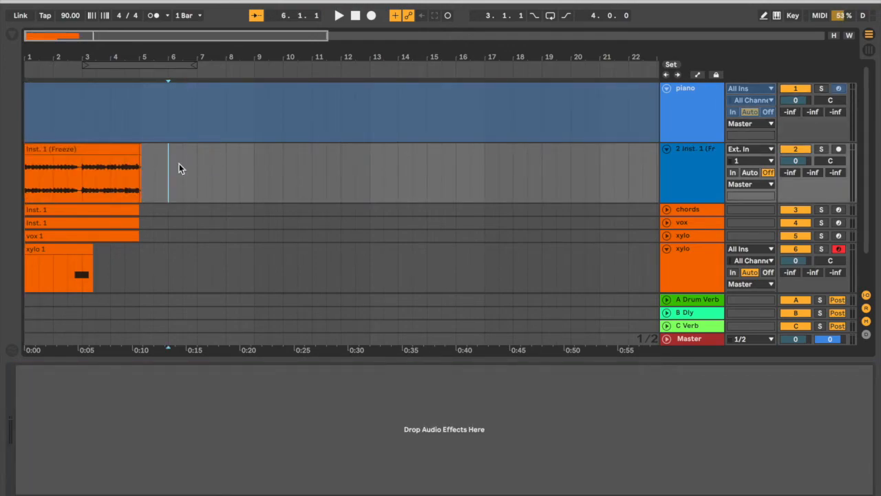
Delete the emptied frozen piano track and rename the new audio track piano
click(693, 117)
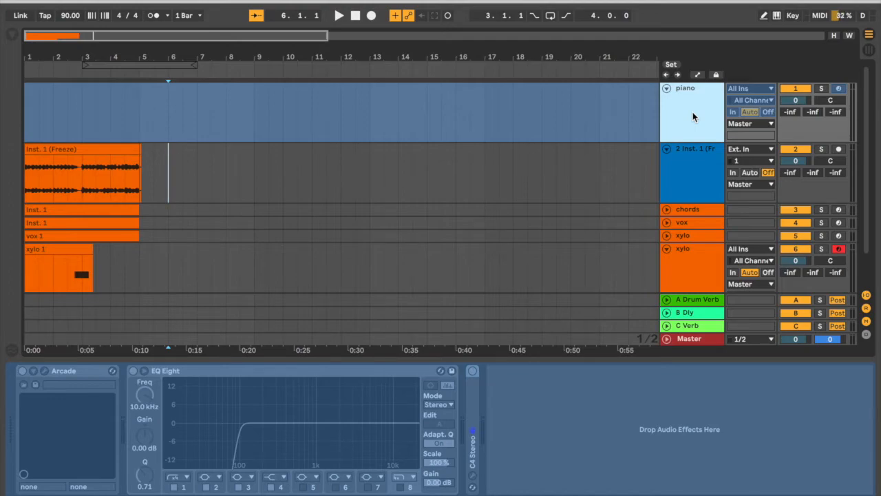
key(Delete)
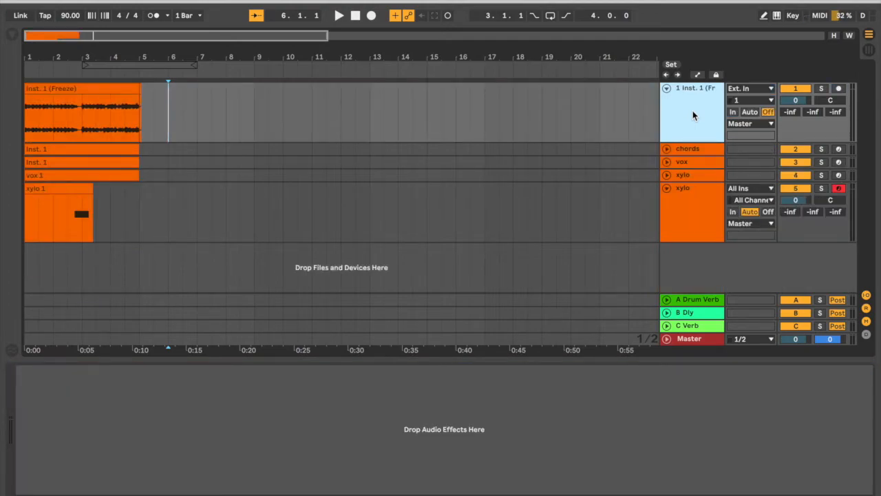
click(692, 116)
key(super+r)
text(piano)
key(Return)
Unfold the chords track and set the piano audio track's colour to orange
click(690, 149)
click(667, 149)
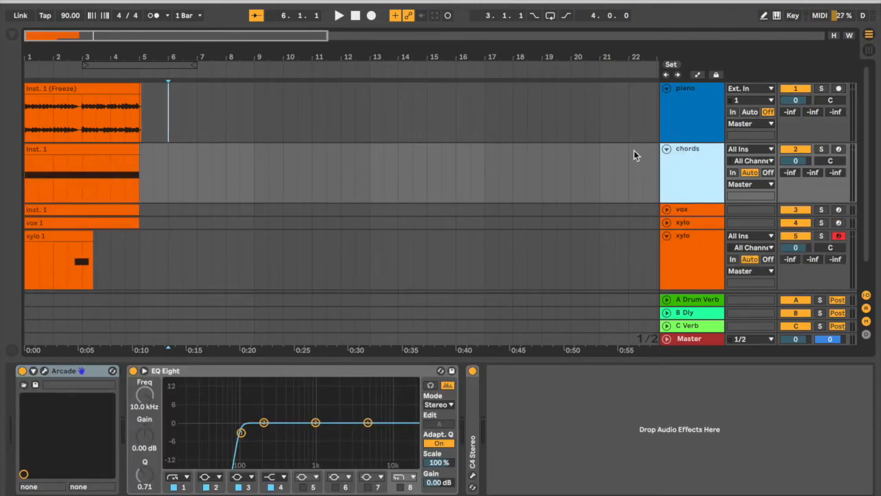
click(709, 124)
right_click(701, 115)
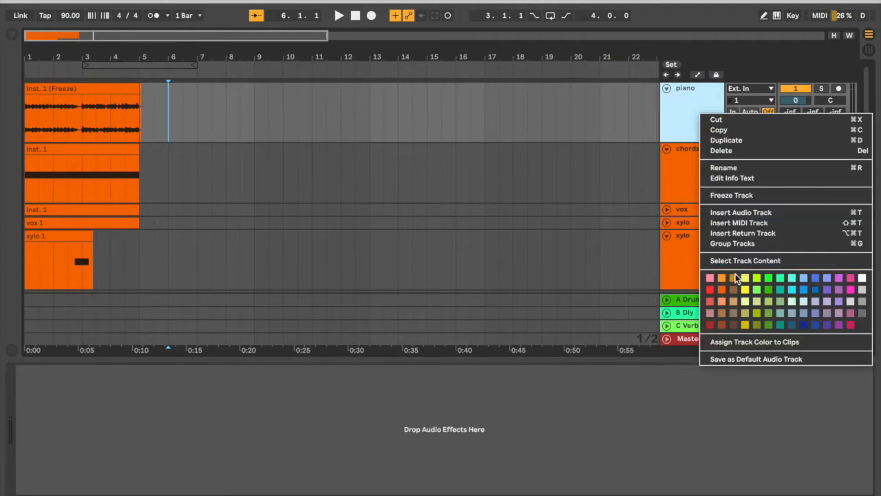
click(722, 290)
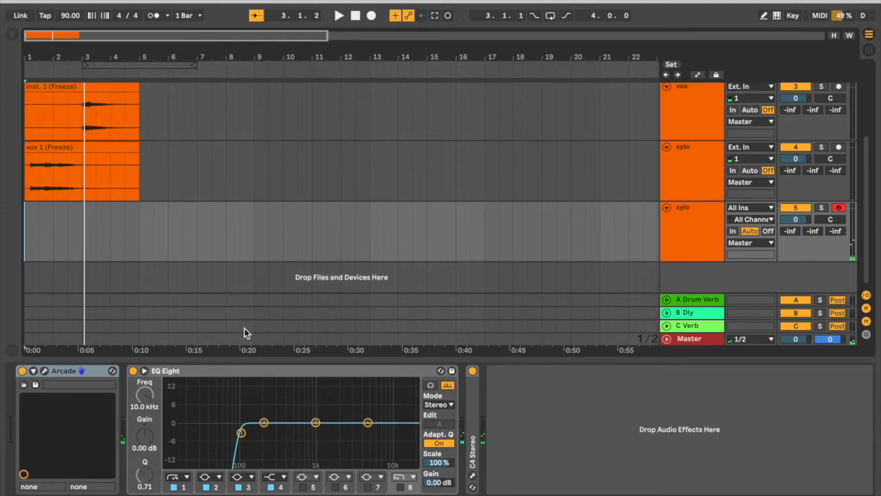
Return playback to the start and set the colour of both FX tracks to orange
click(355, 16)
right_click(692, 210)
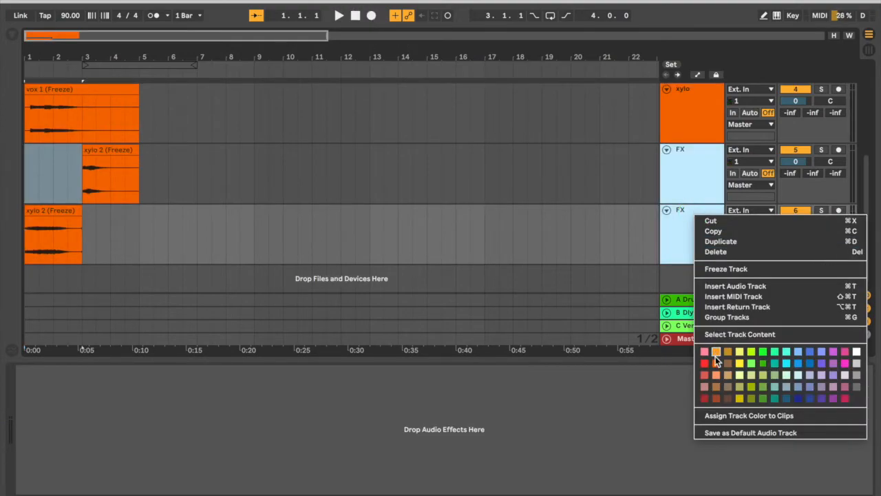
click(715, 356)
key(super+z)
key(super+z)
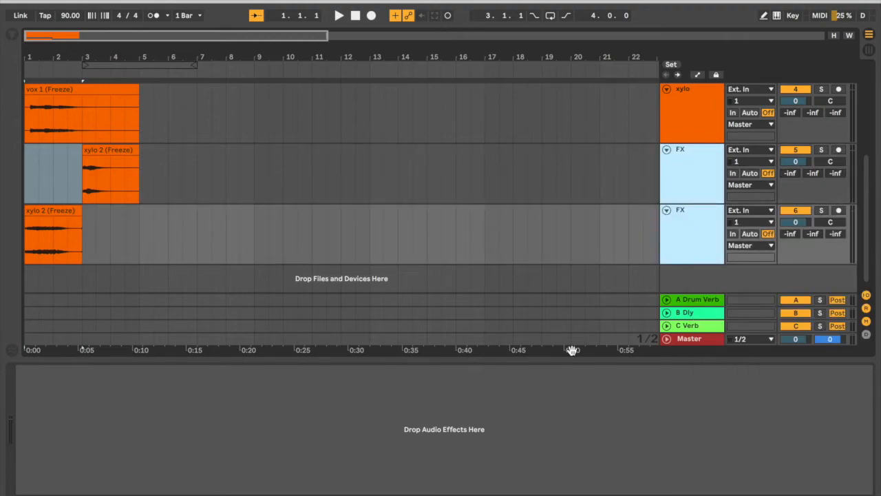
click(683, 131)
click(691, 182)
click(701, 246)
scroll(689, 262, up, 5)
scroll(674, 234, down, 5)
scroll(686, 185, down, 1)
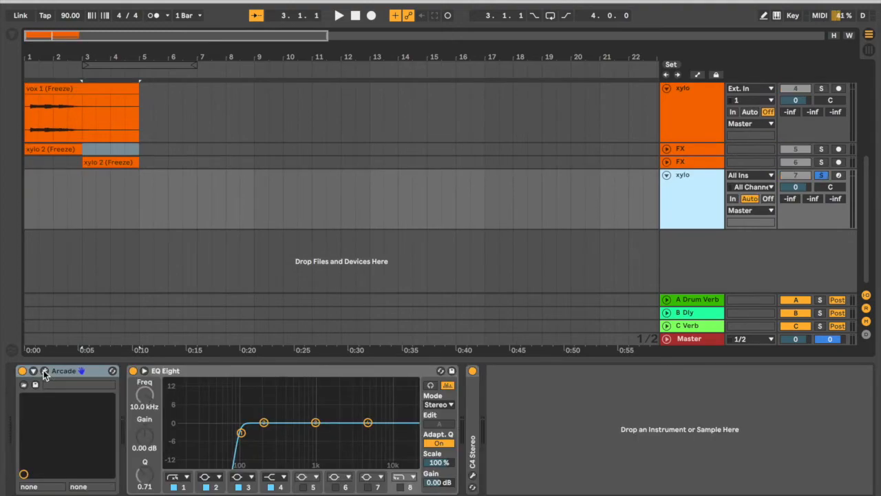
Open the Arcade instrument on the seventh track, look over the No Rush kit and close its window
click(44, 371)
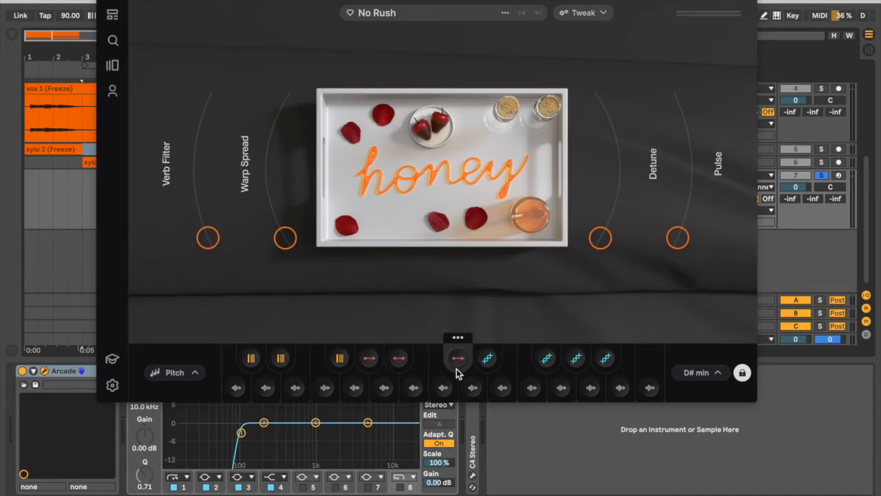
drag(217, 1, 173, 24)
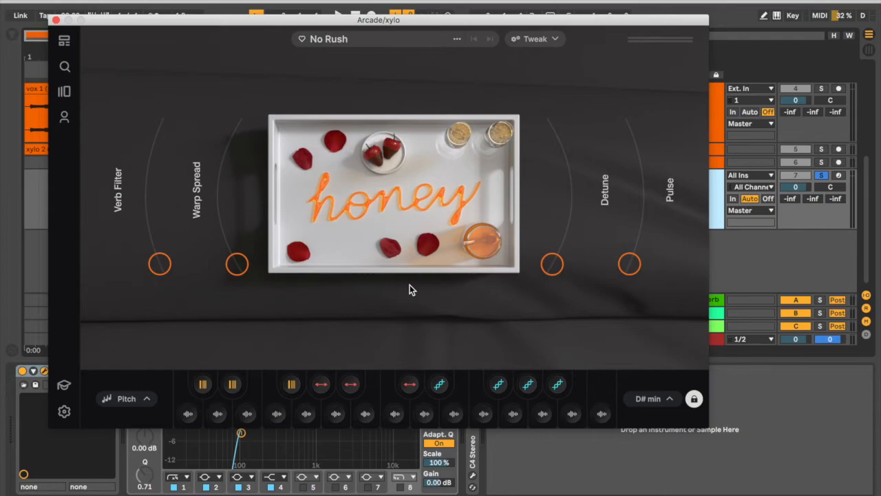
click(56, 20)
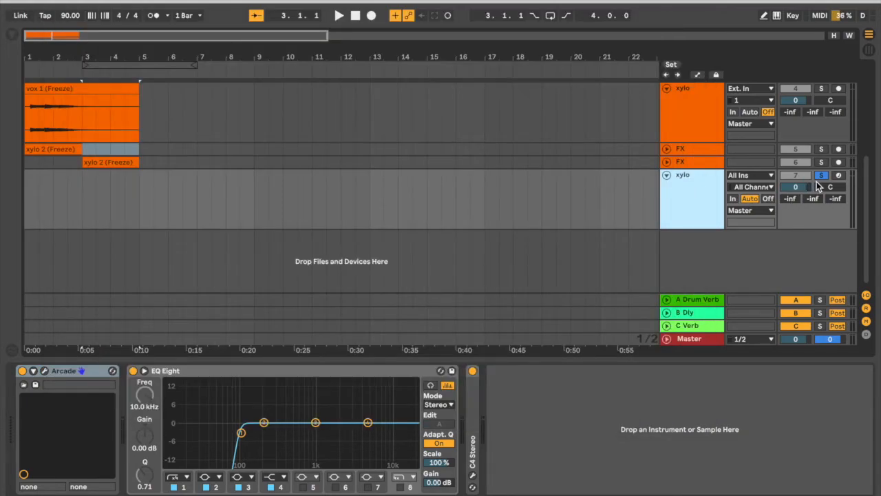
Clear the solo on the seventh track and arm it for recording
click(820, 175)
click(707, 198)
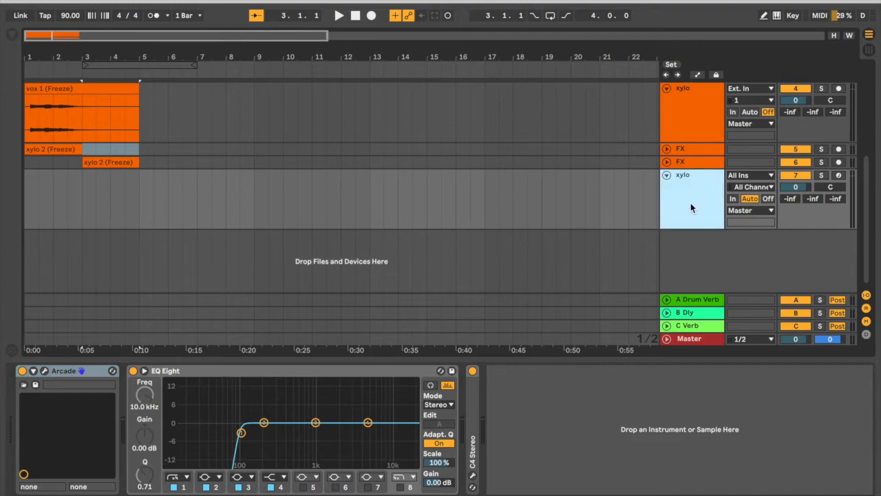
click(838, 175)
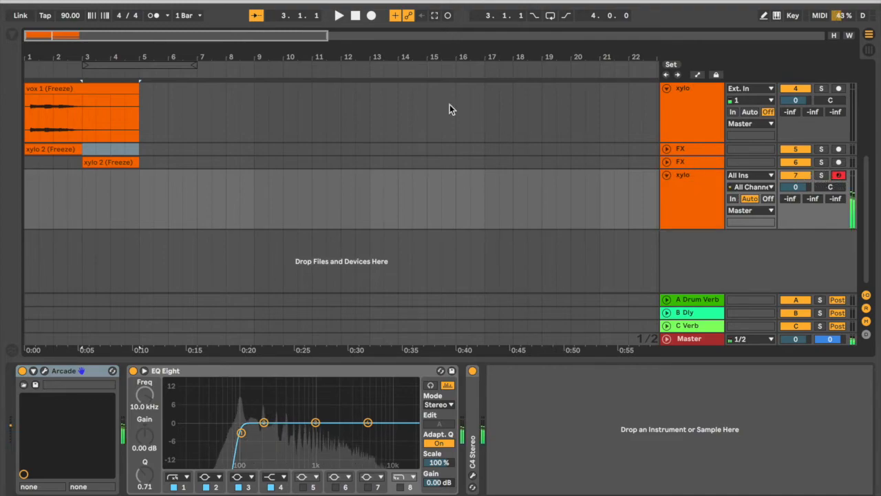
Rename the seventh track bassline
click(710, 200)
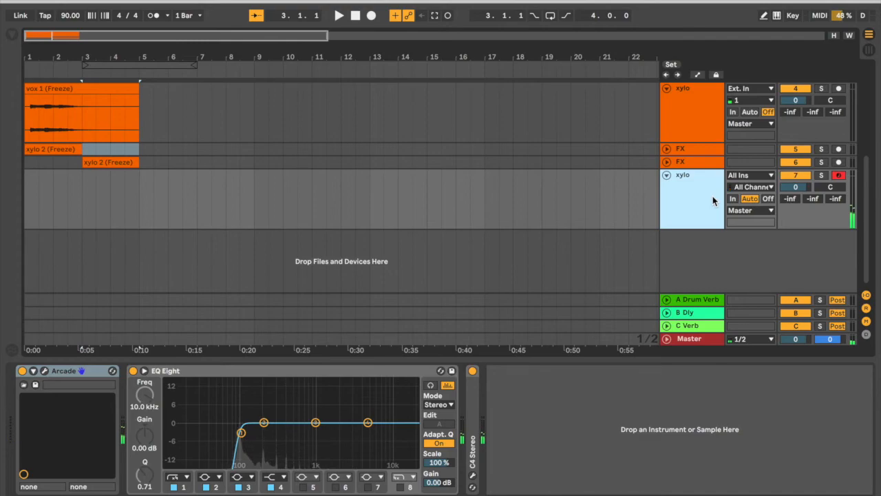
key(ctrl+r)
text(bas)
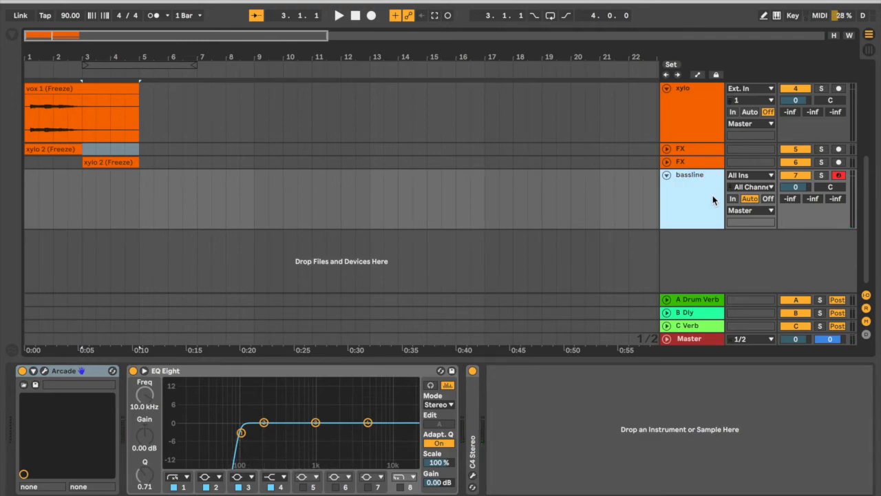
Record a bassline clip from bar 1 on the bassline track and trim its end to bar 5
click(355, 16)
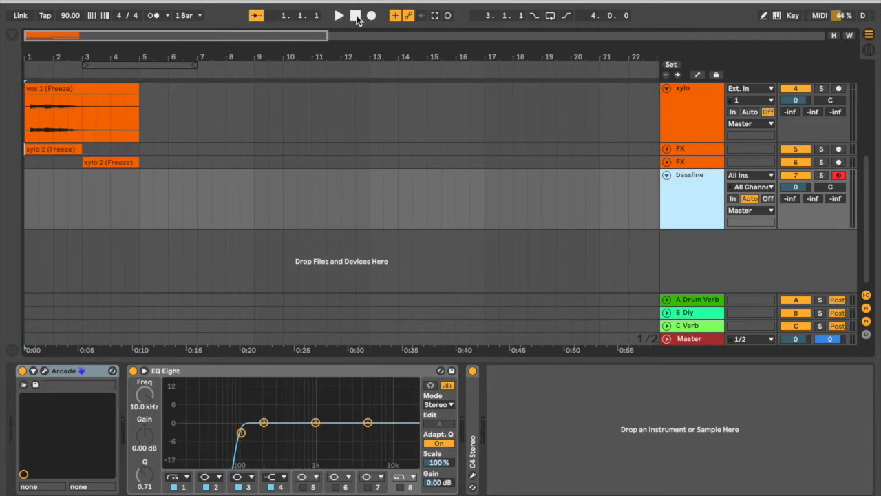
click(371, 16)
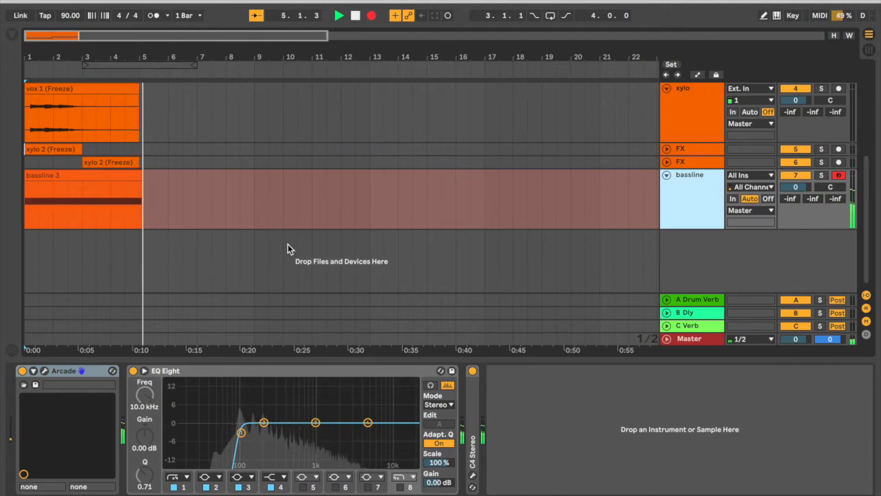
key(space)
drag(145, 178, 140, 178)
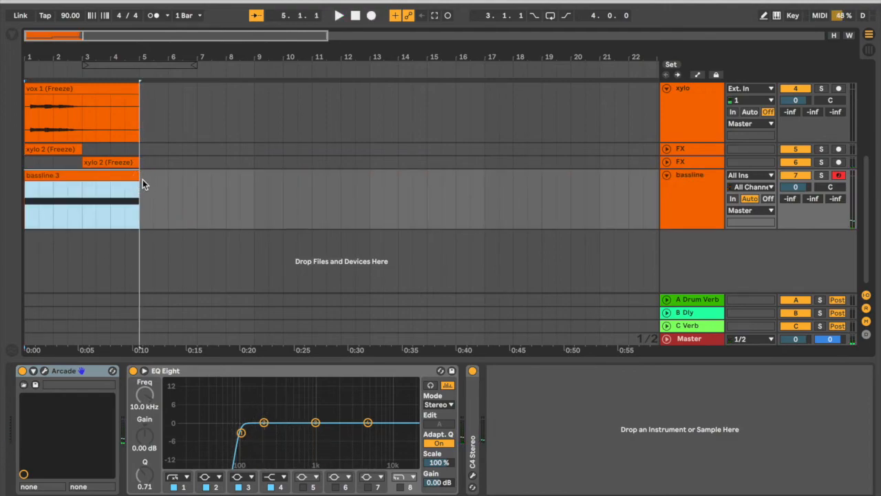
Duplicate the bassline track as an eighth track and select the copied clip
click(703, 190)
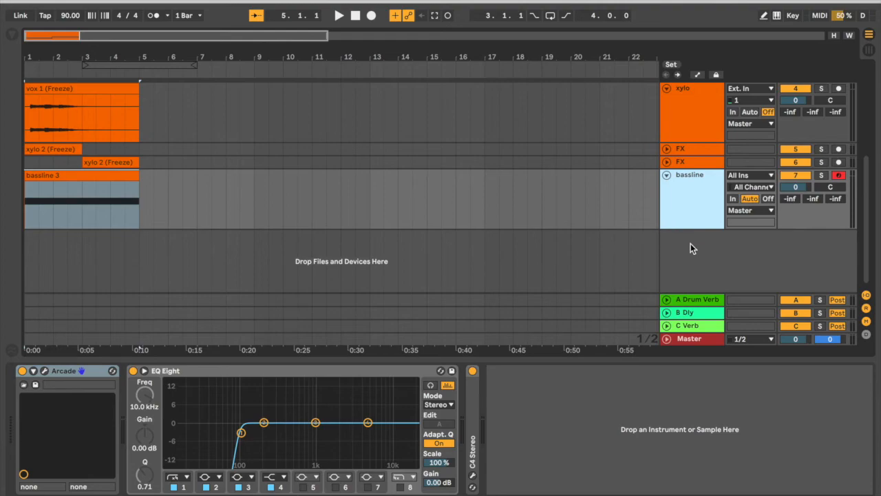
key(ctrl+d)
click(97, 236)
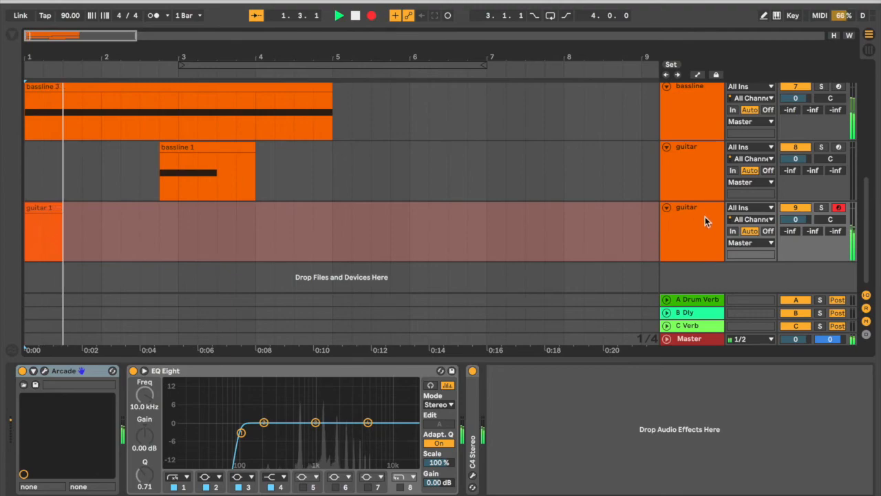
Rename the ninth track synth while its clip is recording
click(705, 217)
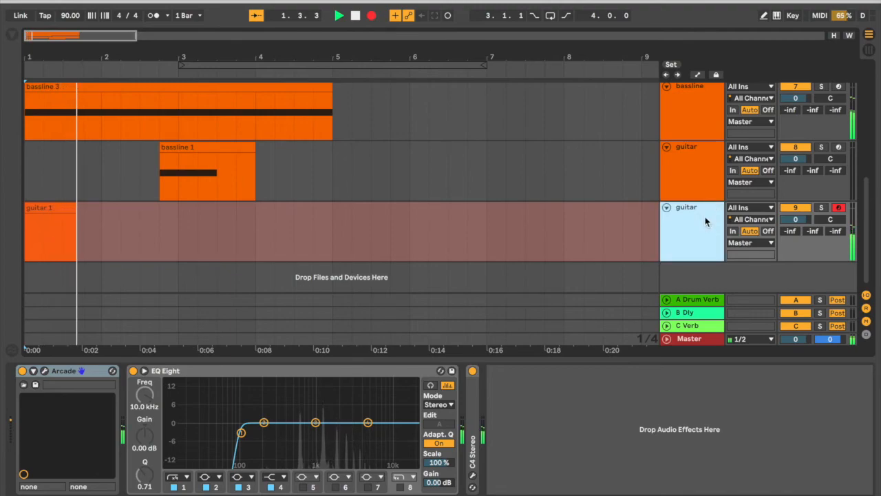
key(ctrl+r)
text(s)
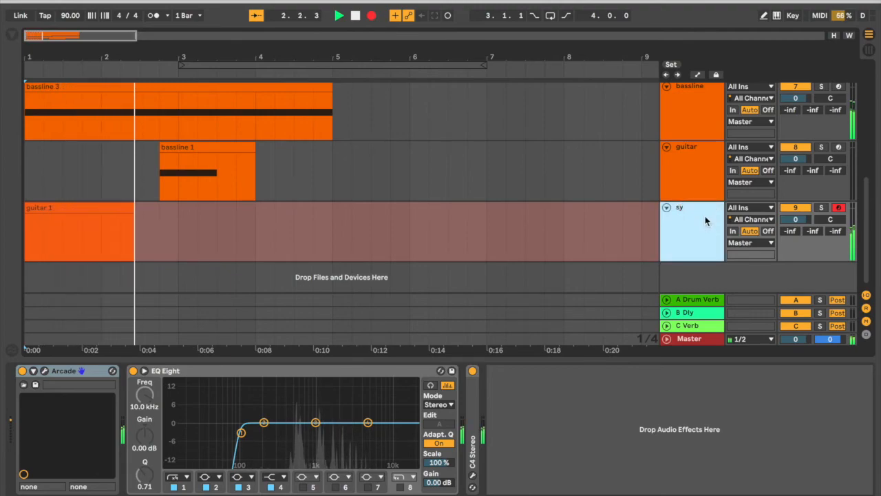
text(ynth)
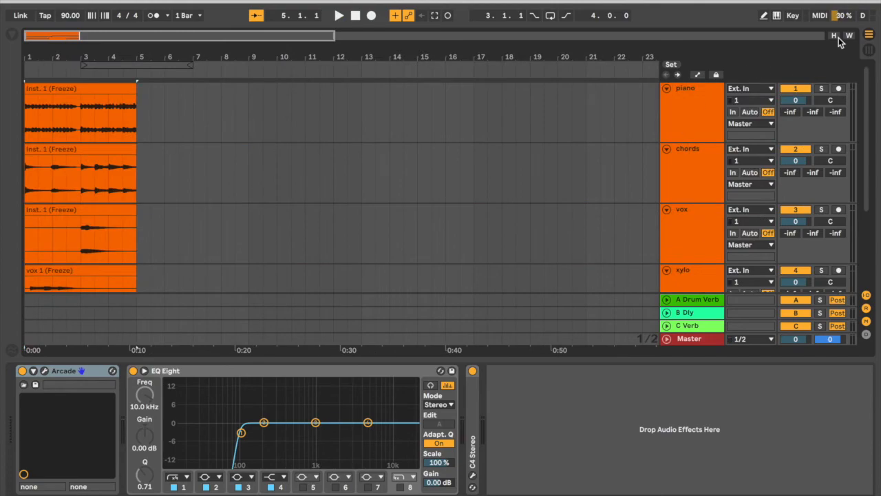
Fit all tracks to the arrangement's height, hide the device view and look over the piano, chords, xylo and FX tracks
click(834, 36)
click(868, 494)
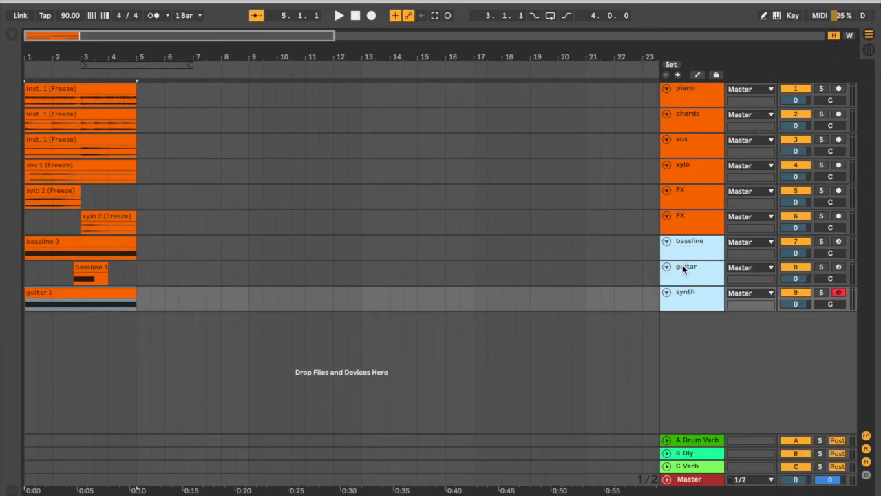
click(706, 95)
click(692, 122)
click(692, 174)
click(689, 207)
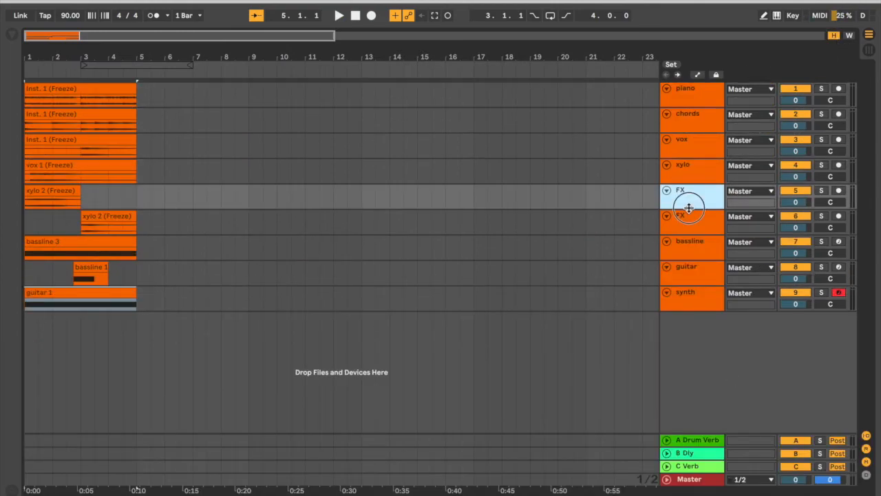
Disarm the synth track and select it
click(838, 292)
click(685, 297)
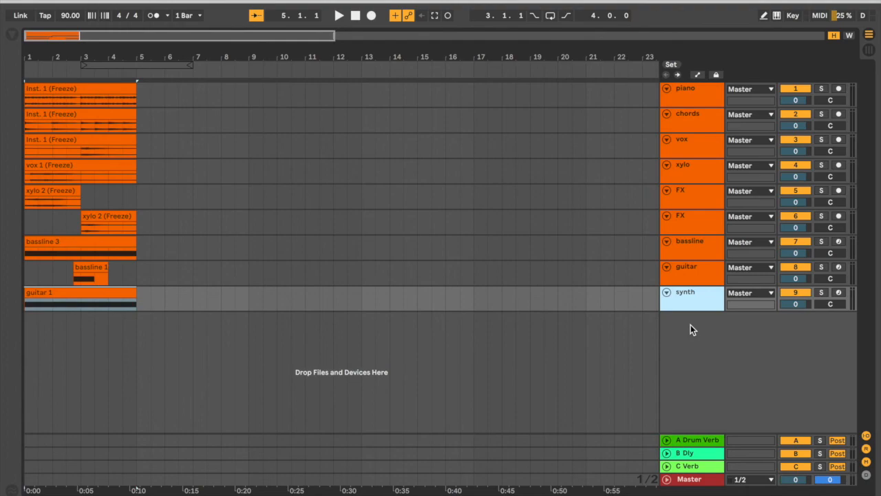
Duplicate the synth track as a tenth track armed for recording and delete its copied clip
key(ctrl+d)
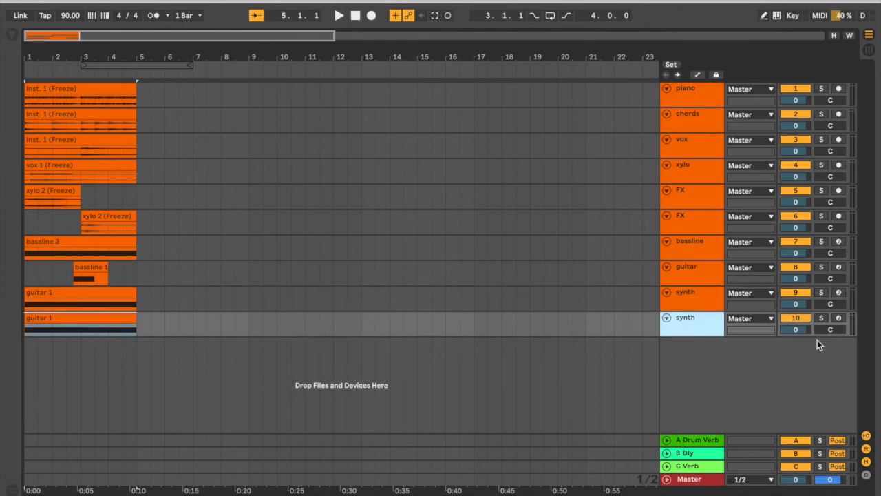
click(839, 318)
drag(163, 323, 3, 321)
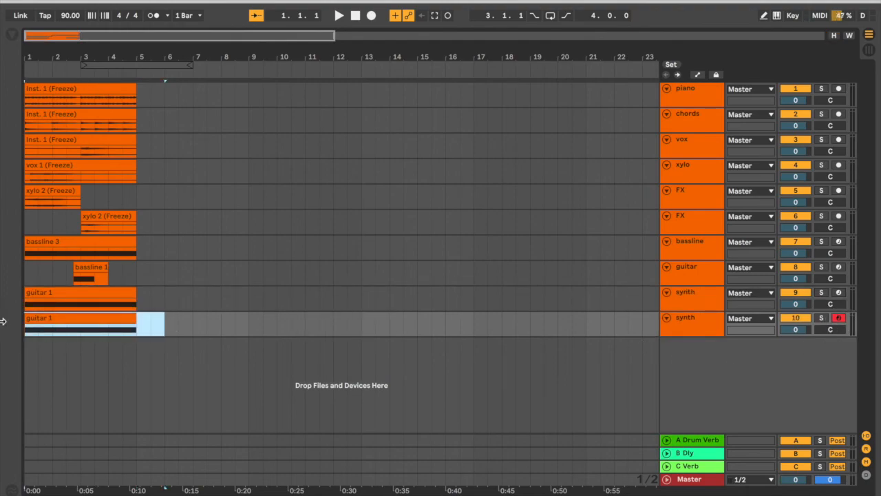
key(Delete)
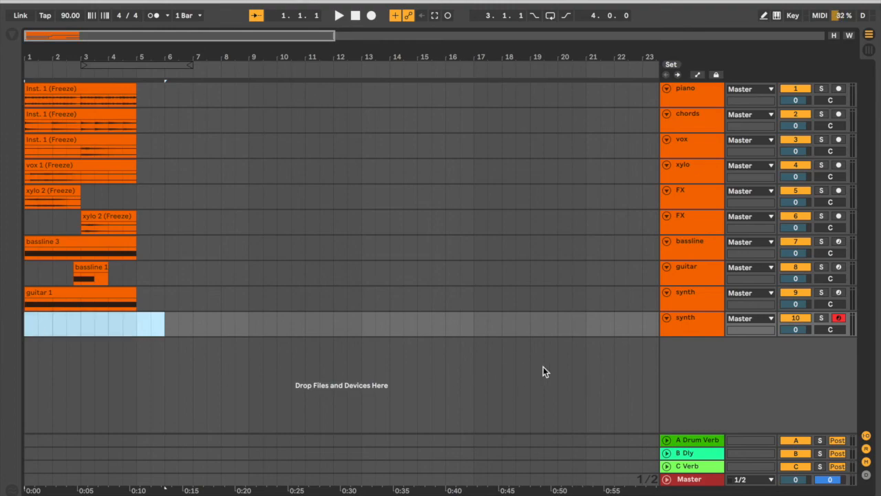
Show the tenth track's devices in place of its clip notes and rename the ninth track synth lead
click(676, 324)
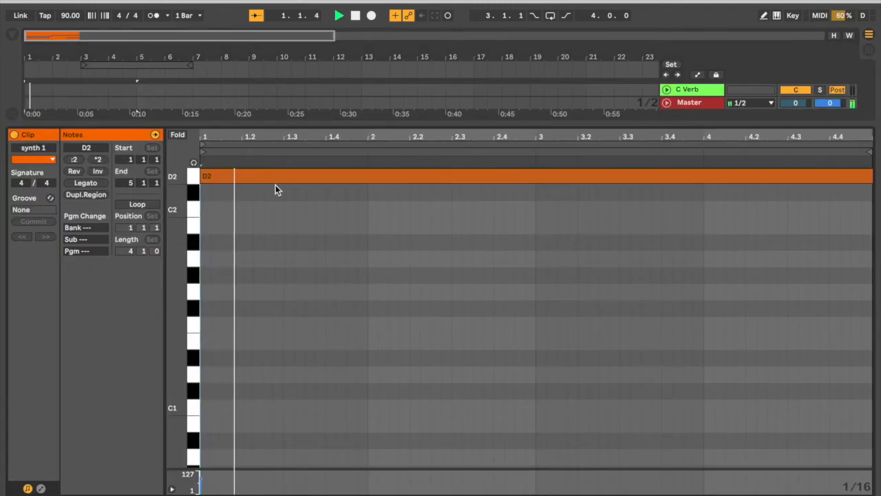
key(shift+Tab)
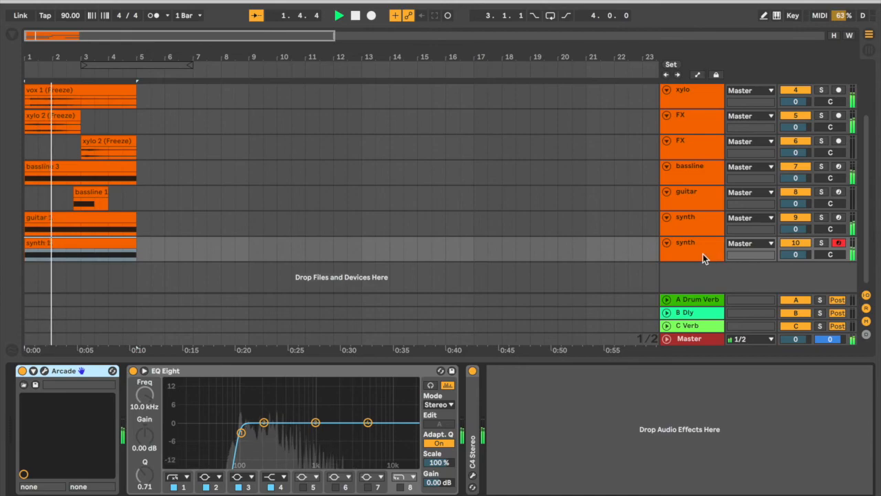
click(690, 225)
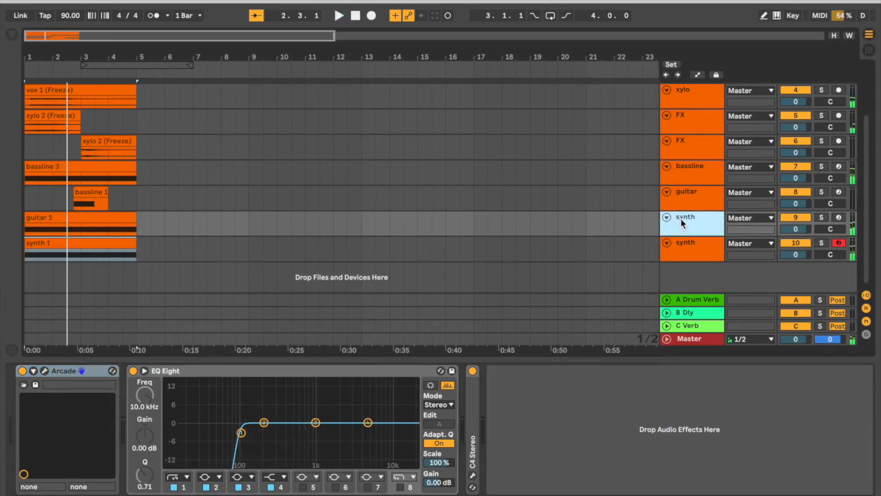
key(ctrl+r)
text(lead)
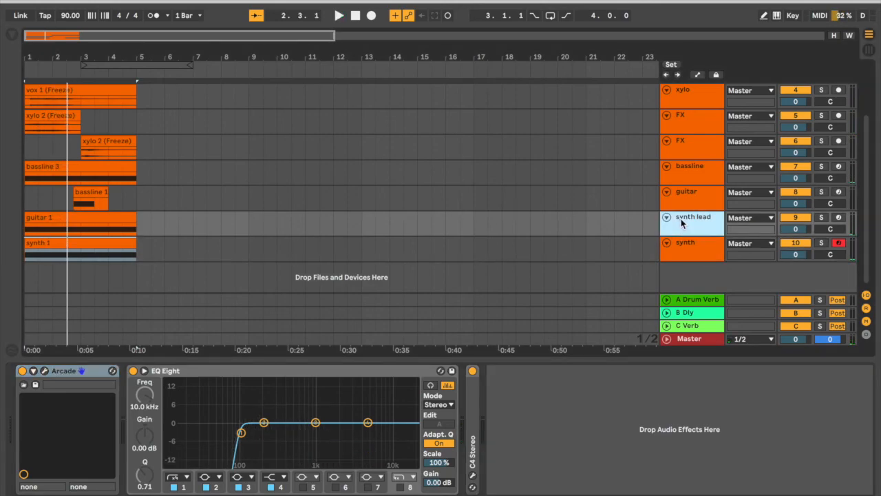
Select the tenth track, hide the device view and show the full length of the arrangement
click(699, 253)
scroll(702, 261, up, 3)
scroll(704, 262, down, 3)
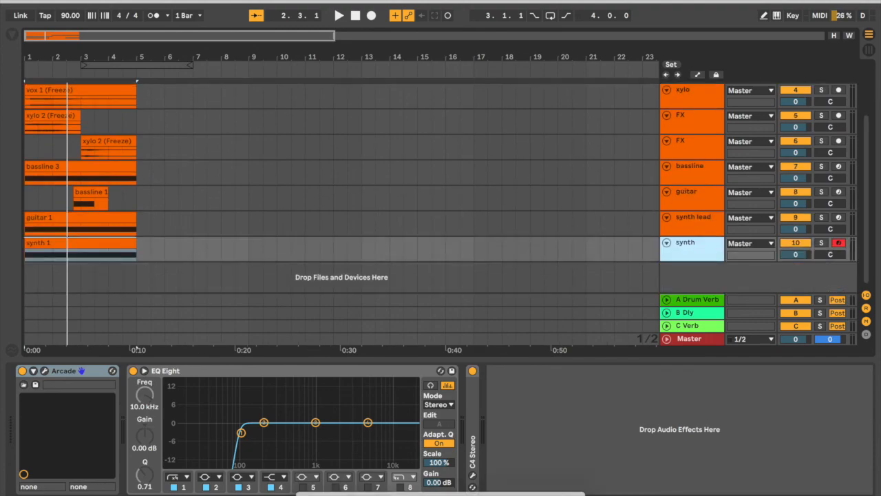
key(ctrl+alt+l)
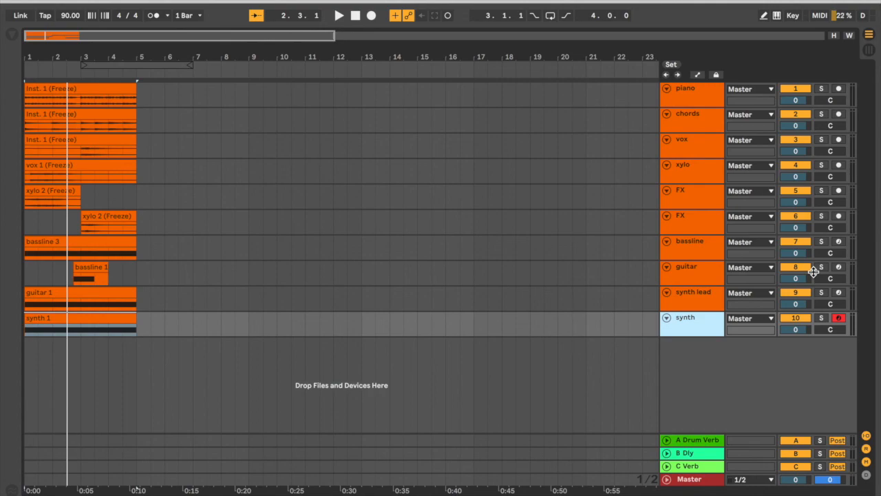
double_click(508, 35)
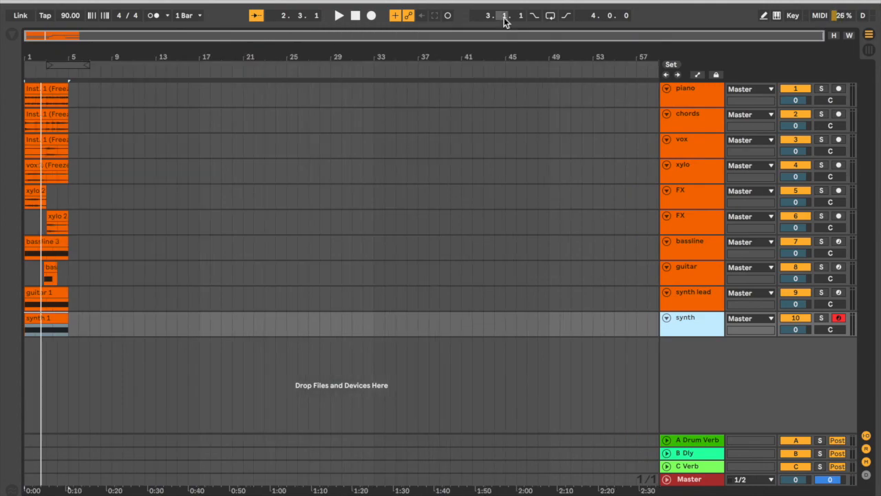